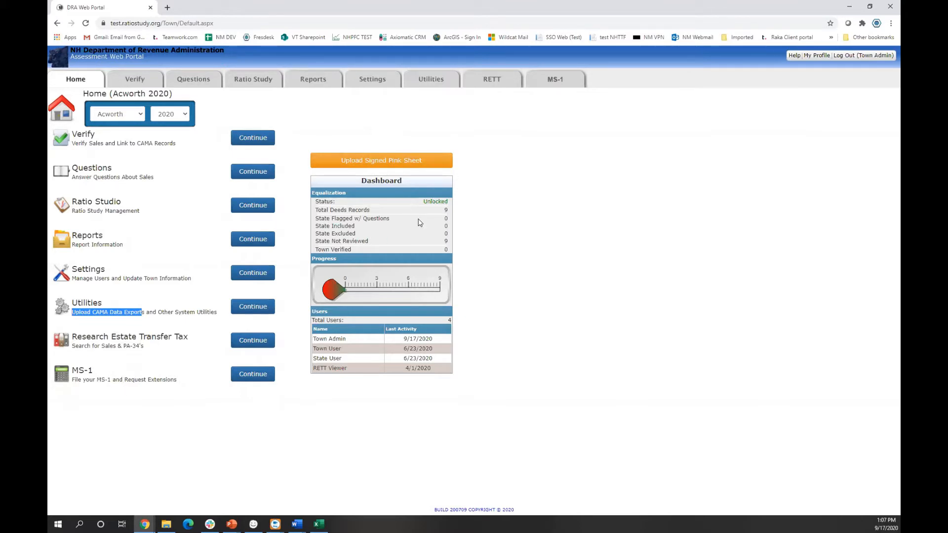
Examine the dashboard's counts of total deeds, state-flagged, state-not-reviewed and town-verified records
{"action": "left_click", "coordinate": [445, 209]}
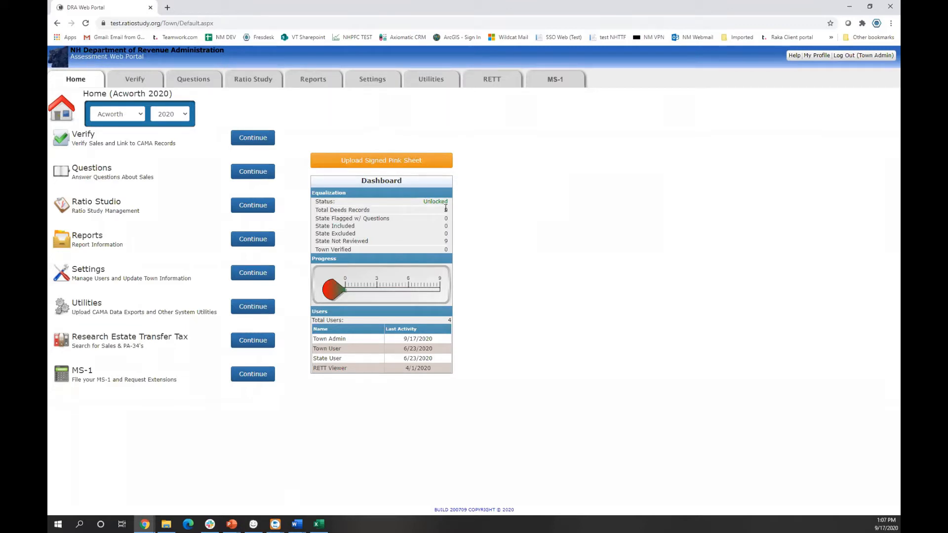
{"action": "double_click", "coordinate": [446, 210]}
{"action": "left_click_drag", "start_coordinate": [447, 243], "coordinate": [448, 252]}
{"action": "left_click", "coordinate": [448, 252]}
{"action": "left_click_drag", "start_coordinate": [317, 219], "coordinate": [445, 219]}
{"action": "left_click", "coordinate": [446, 218]}
Choose Acworth as the town and 2020 as the year on the home page, and open the Verify sales list
{"action": "left_click", "coordinate": [251, 135]}
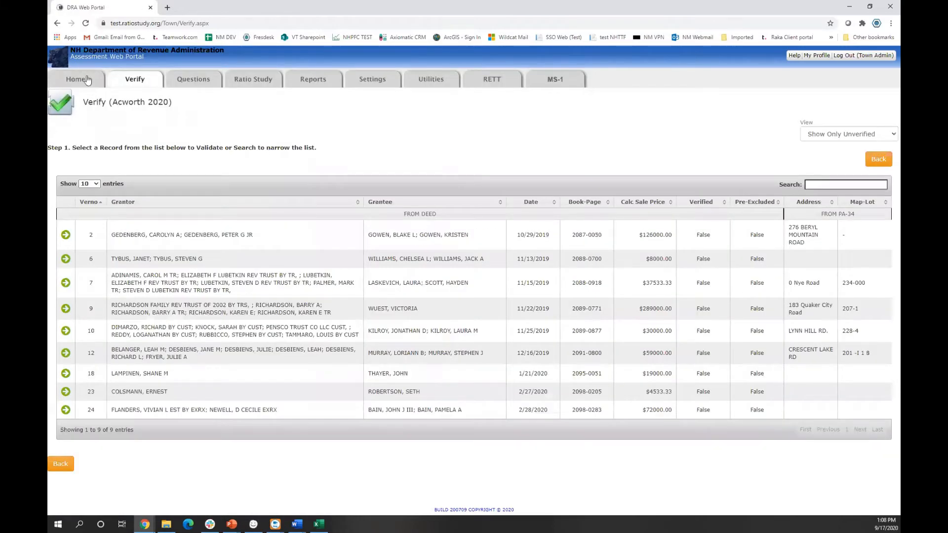
{"action": "left_click", "coordinate": [87, 80]}
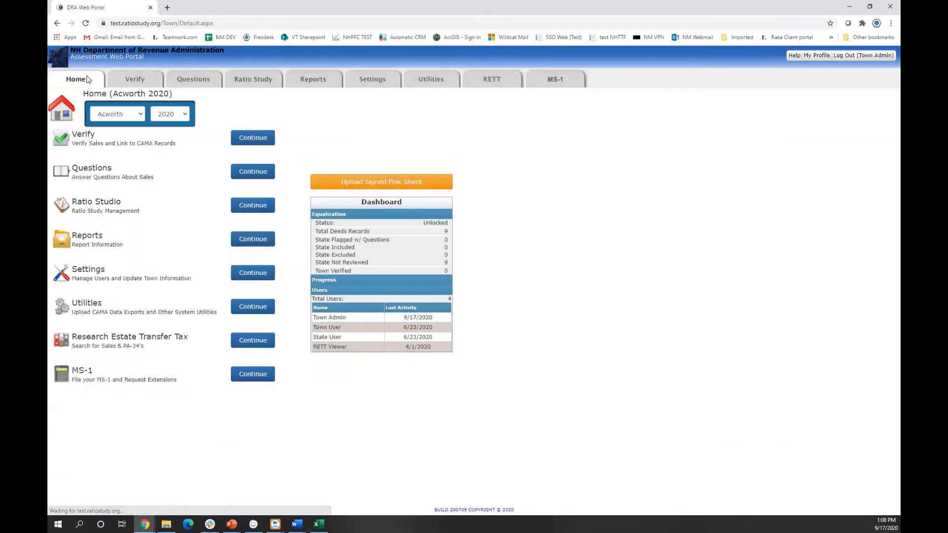
{"action": "left_click", "coordinate": [136, 119]}
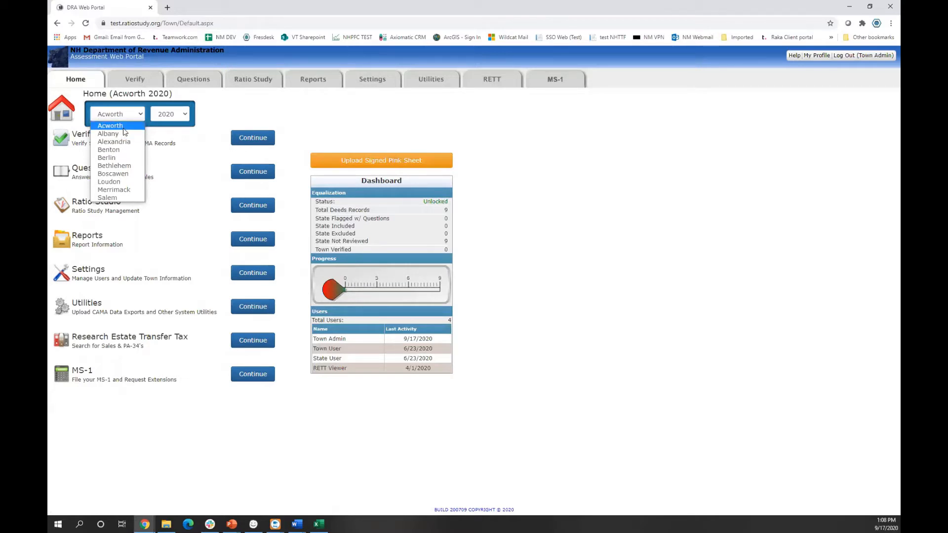
{"action": "left_click", "coordinate": [124, 130]}
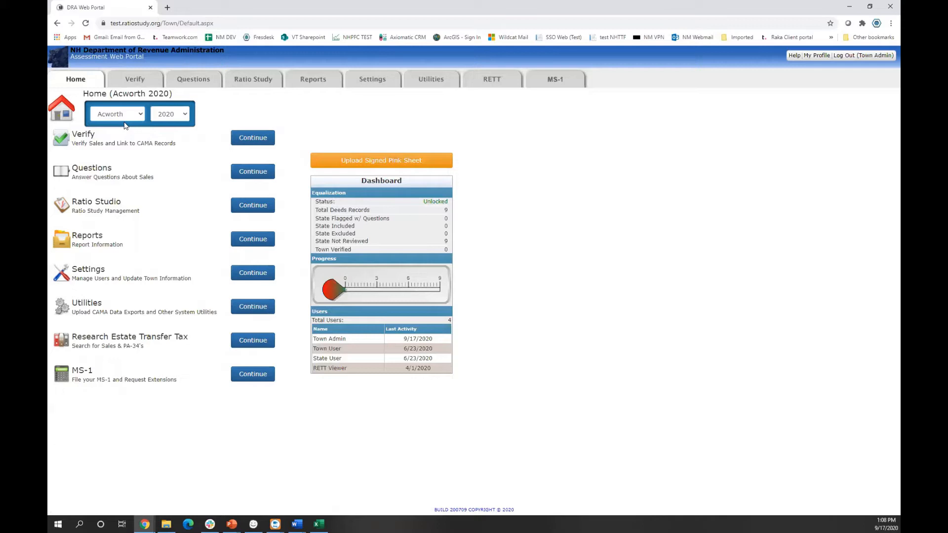
{"action": "left_click", "coordinate": [181, 117]}
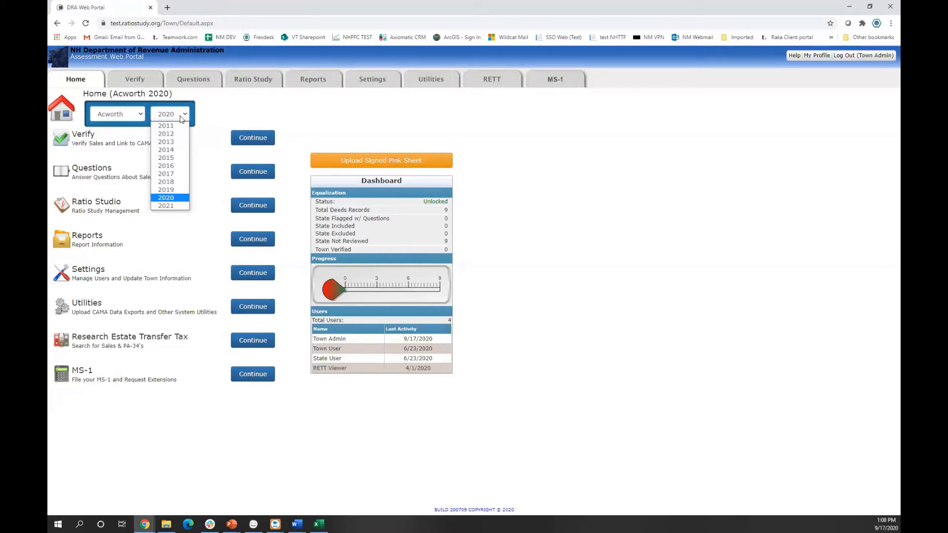
{"action": "left_click", "coordinate": [156, 195]}
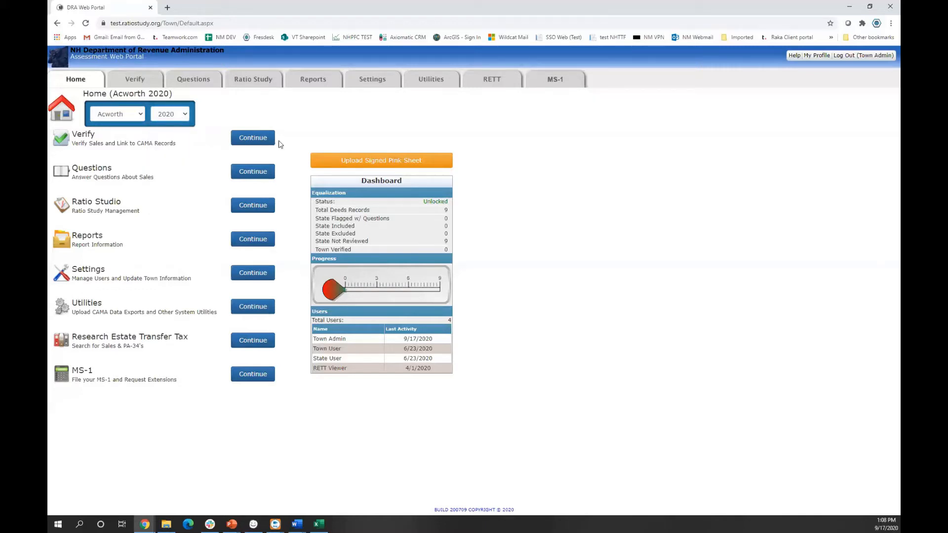
{"action": "left_click", "coordinate": [254, 136]}
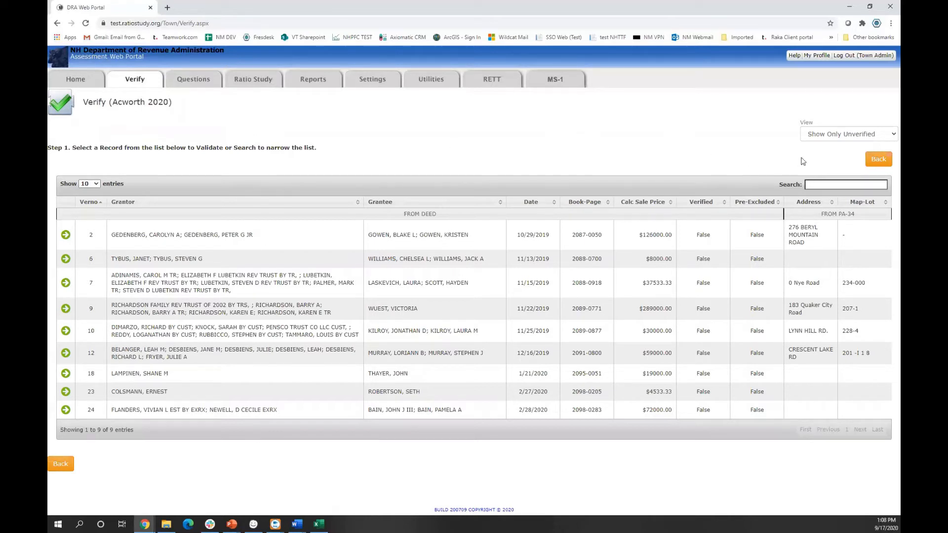
Filter the sales list by verified only and by pre-excluded only, and examine the calculated sale prices on both pre-excluded pages
{"action": "left_click", "coordinate": [867, 137]}
{"action": "left_click", "coordinate": [858, 154]}
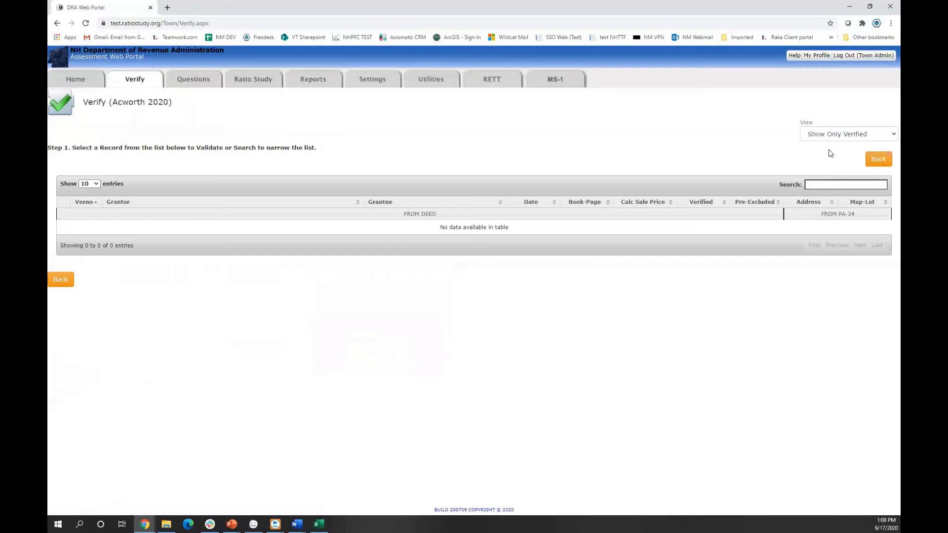
{"action": "left_click", "coordinate": [866, 138]}
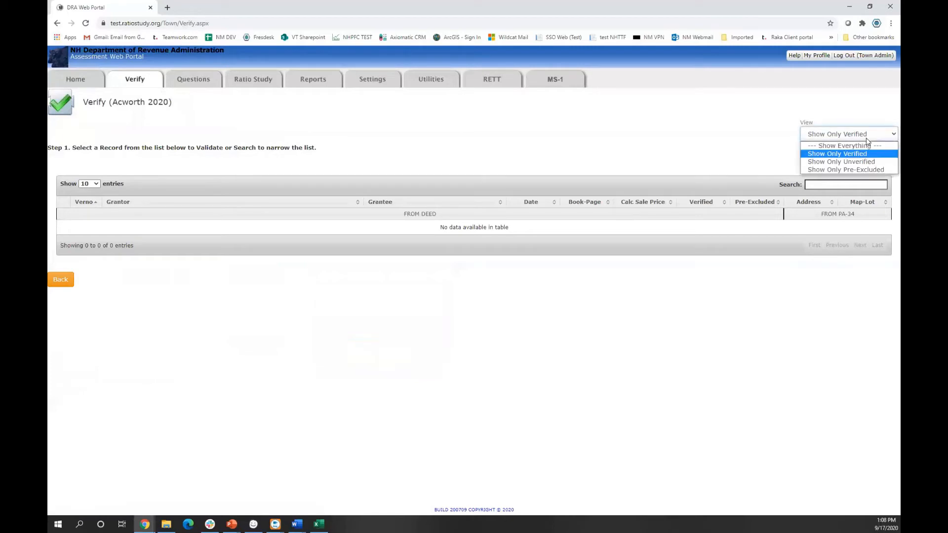
{"action": "left_click", "coordinate": [848, 169]}
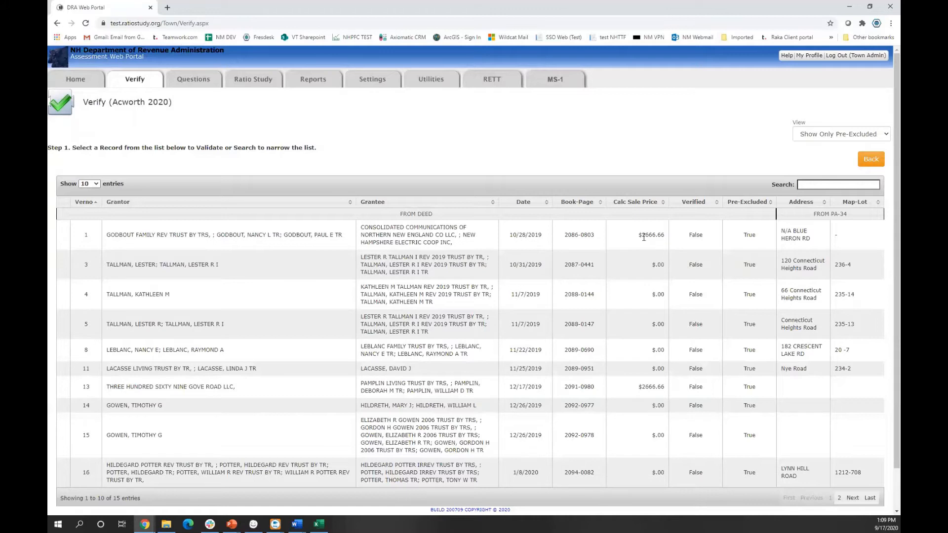
{"action": "left_click_drag", "start_coordinate": [643, 238], "coordinate": [666, 240]}
{"action": "left_click_drag", "start_coordinate": [650, 265], "coordinate": [663, 266]}
{"action": "left_click", "coordinate": [853, 499]}
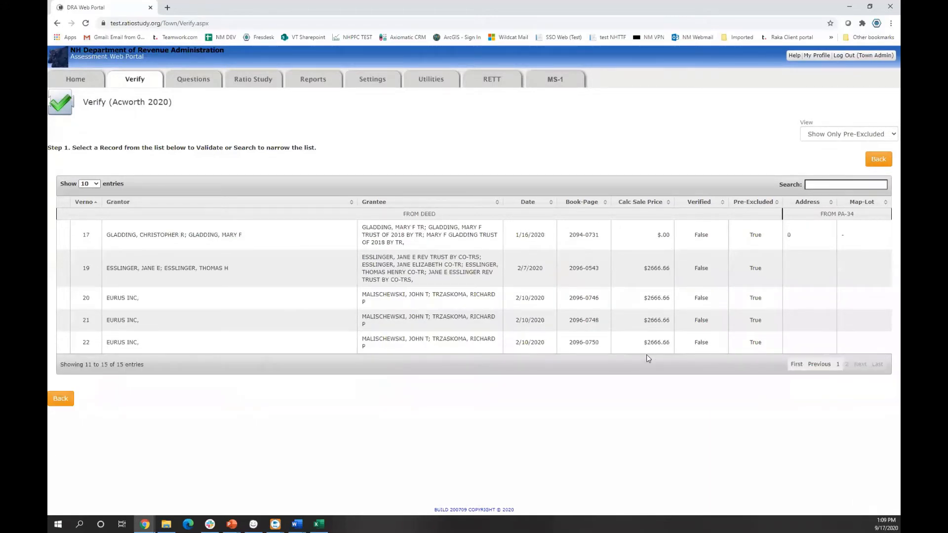
{"action": "left_click", "coordinate": [797, 366]}
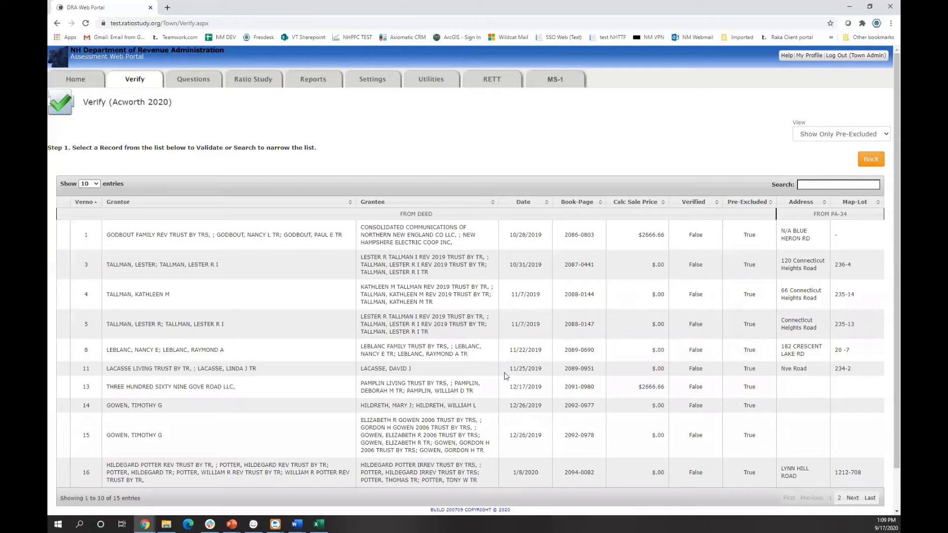
Show only unverified sales and sort them by grantor, by grantee and finally by Verno in ascending order
{"action": "left_click", "coordinate": [814, 132]}
{"action": "left_click", "coordinate": [816, 161]}
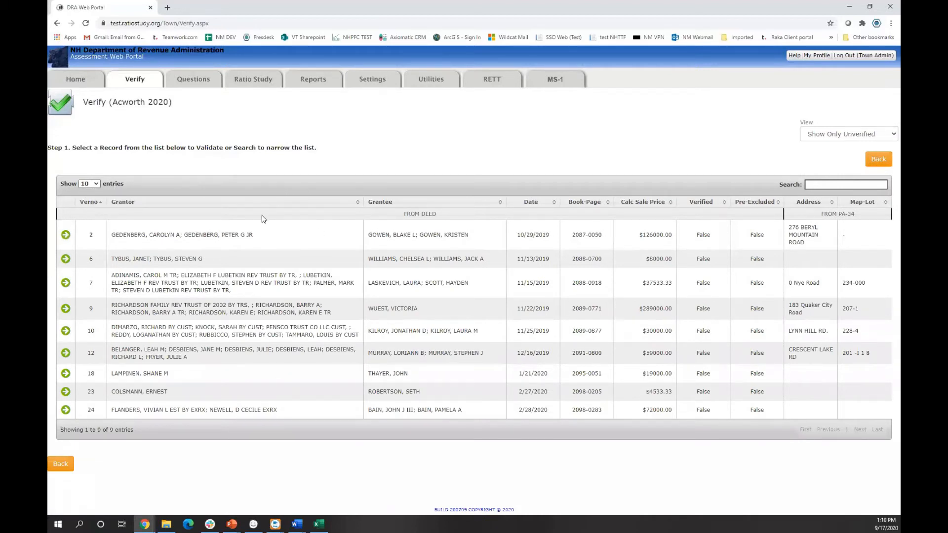
{"action": "left_click", "coordinate": [167, 204]}
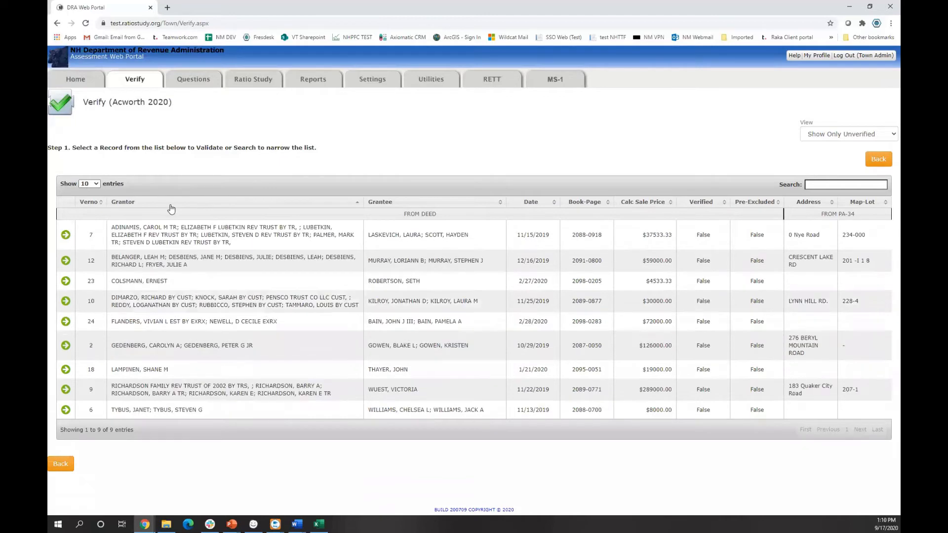
{"action": "left_click", "coordinate": [167, 204]}
{"action": "left_click", "coordinate": [436, 201]}
{"action": "left_click", "coordinate": [435, 201]}
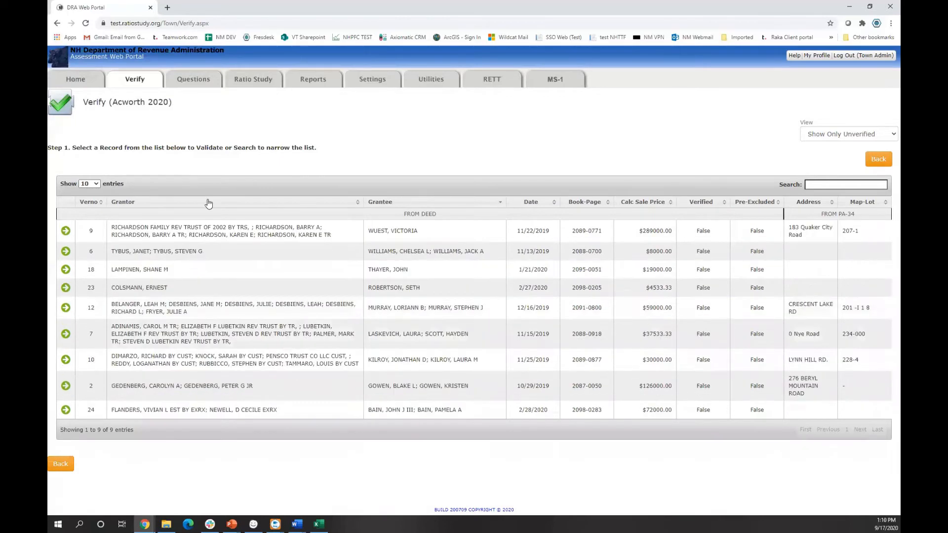
{"action": "left_click", "coordinate": [101, 204]}
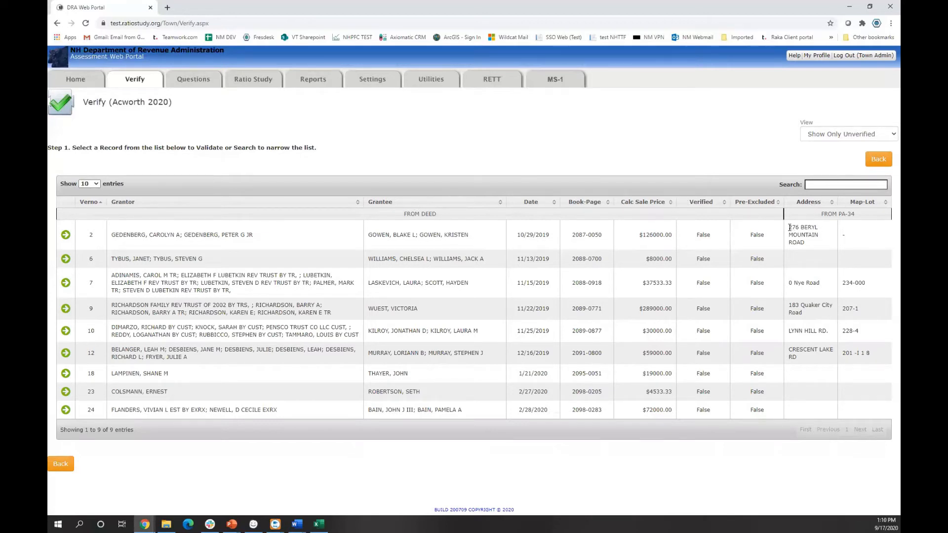
Examine the first sale's address and the heading identifying address and map-lot as PA-34 data
{"action": "left_click_drag", "start_coordinate": [789, 227], "coordinate": [810, 246]}
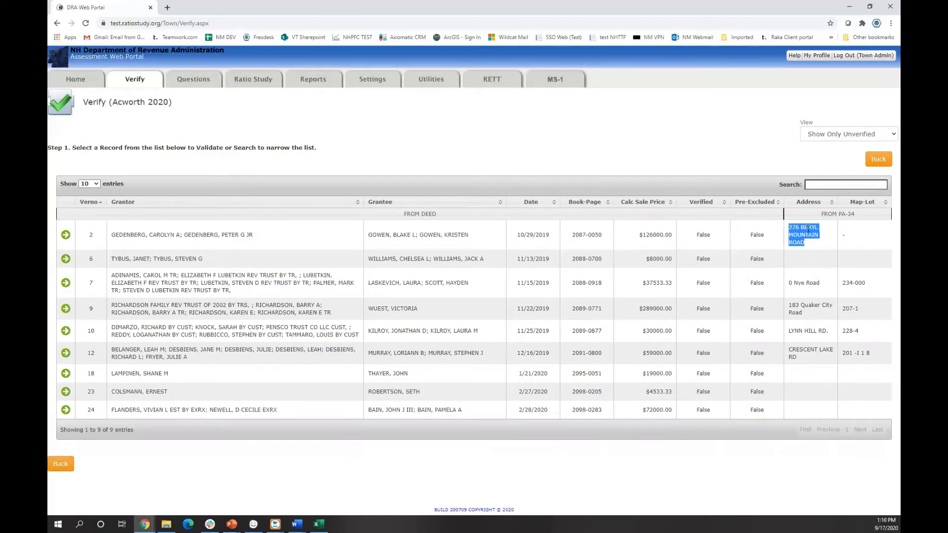
{"action": "left_click", "coordinate": [822, 213]}
{"action": "left_click_drag", "start_coordinate": [822, 214], "coordinate": [860, 217]}
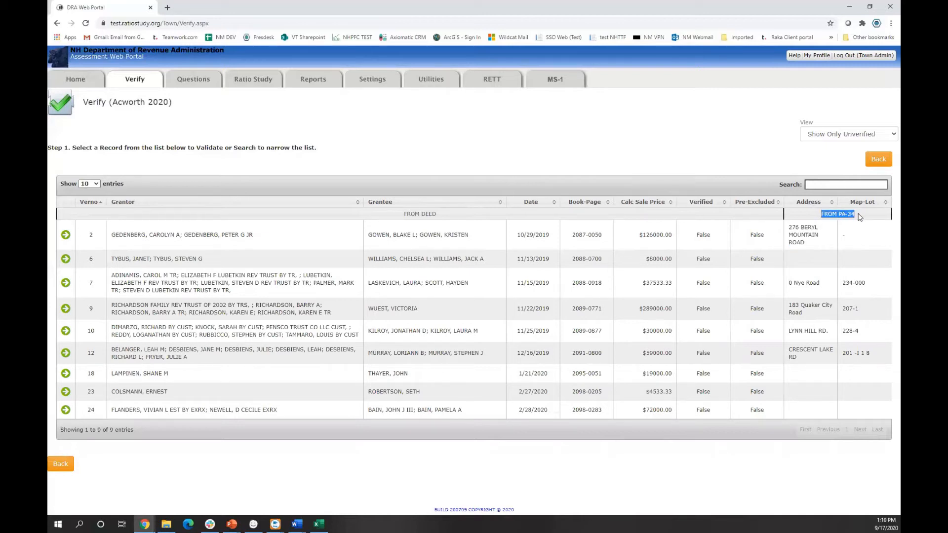
Search the unverified sales for "vic", examine the matching grantee, and clear the search
{"action": "left_click", "coordinate": [822, 186]}
{"action": "type", "text": "vic"}
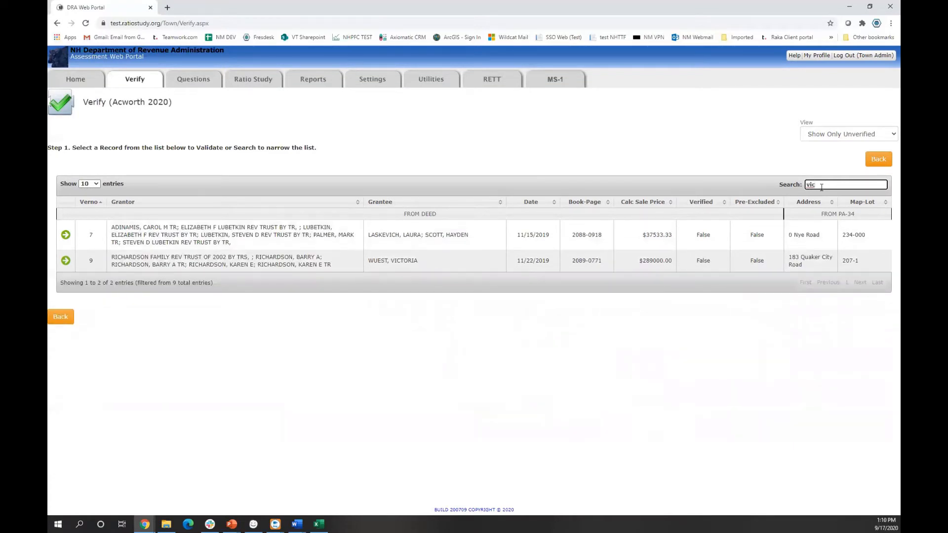
{"action": "double_click", "coordinate": [404, 264]}
{"action": "key", "text": "BackSpace"}
{"action": "key", "text": "BackSpace"}
{"action": "key", "text": "BackSpace"}
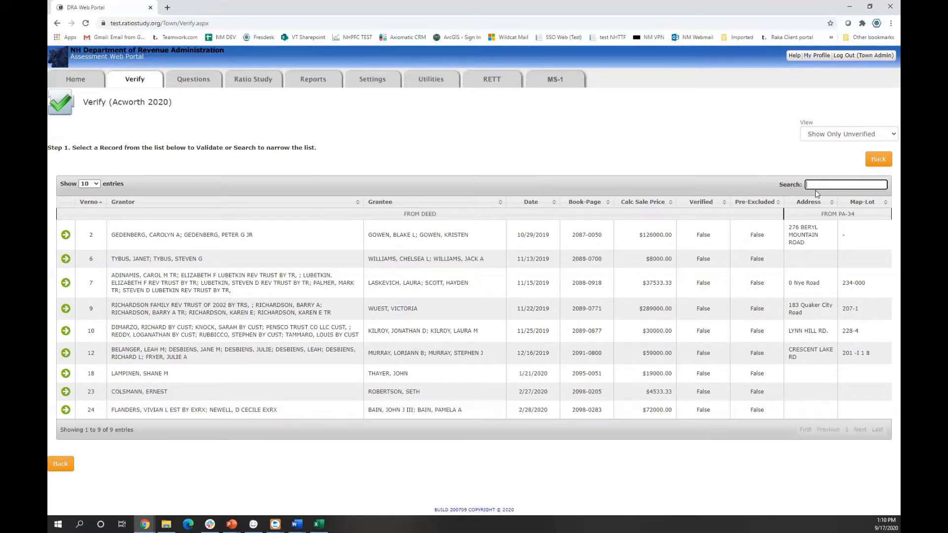
Search the unverified sales for "09", examine the matching book-page number, and clear the search
{"action": "type", "text": "09"}
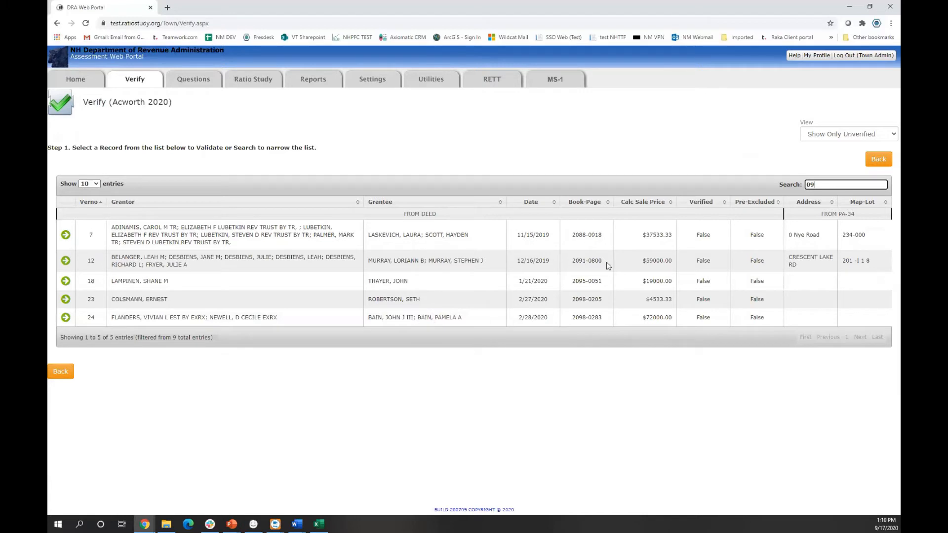
{"action": "left_click_drag", "start_coordinate": [591, 261], "coordinate": [595, 261]}
{"action": "left_click_drag", "start_coordinate": [833, 185], "coordinate": [807, 184]}
{"action": "key", "text": "BackSpace"}
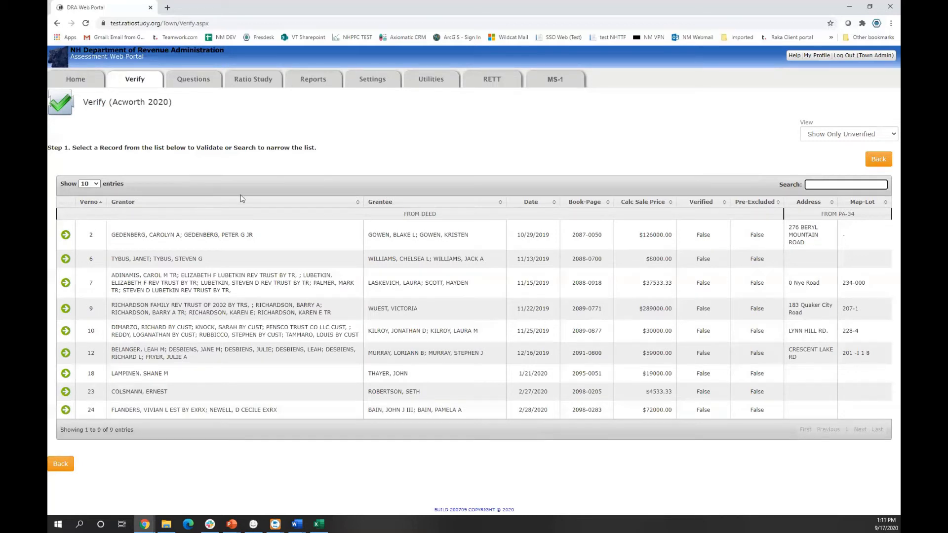
Open the sale with Verno 2, attach its matching municipal CAMA record, and continue to verifying the transaction information
{"action": "left_click", "coordinate": [66, 235]}
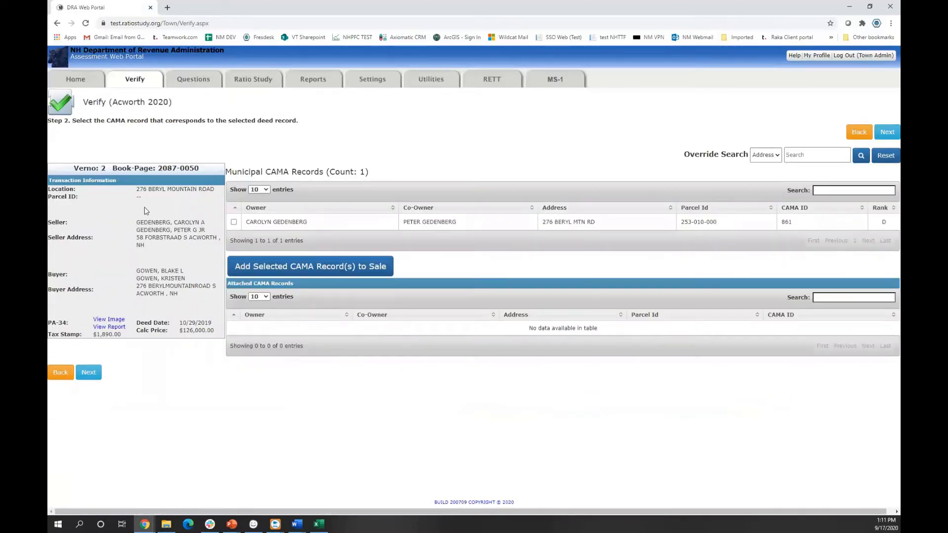
{"action": "left_click", "coordinate": [234, 222]}
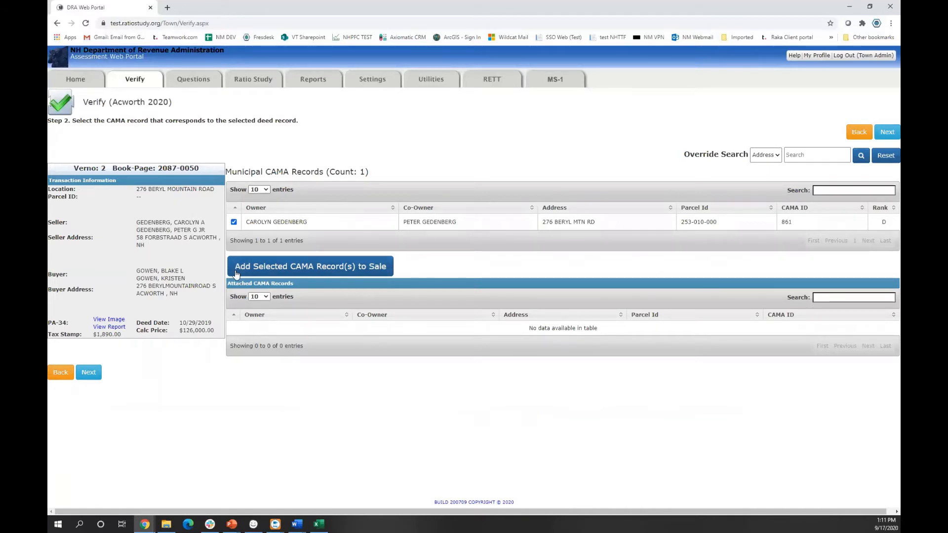
{"action": "left_click", "coordinate": [886, 133]}
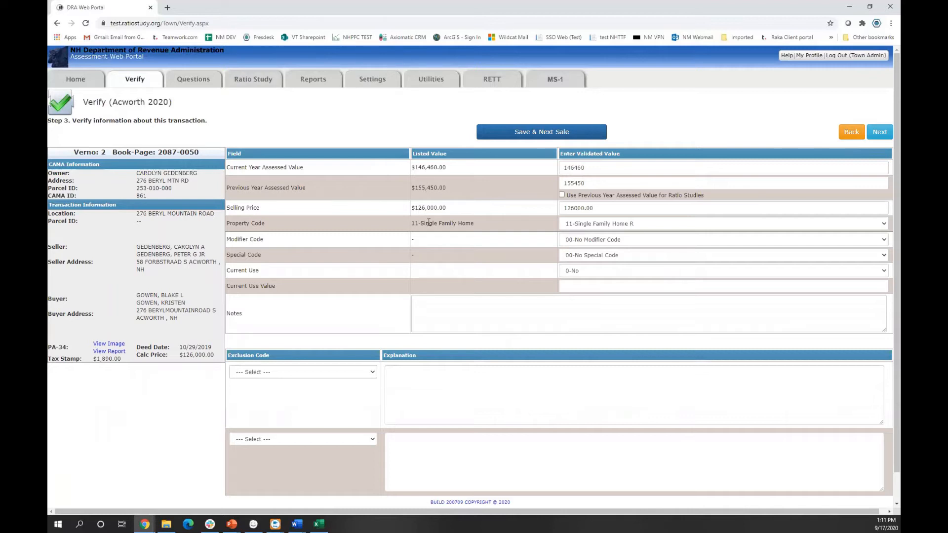
Review the validated current-year assessed value, selling price, and the available property and modifier codes, keeping the existing selections
{"action": "left_click", "coordinate": [581, 169]}
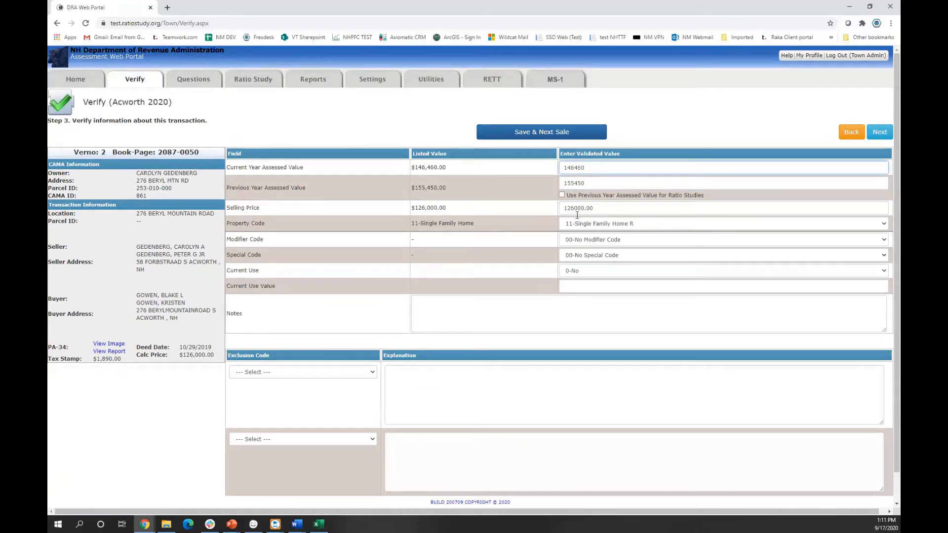
{"action": "double_click", "coordinate": [600, 208]}
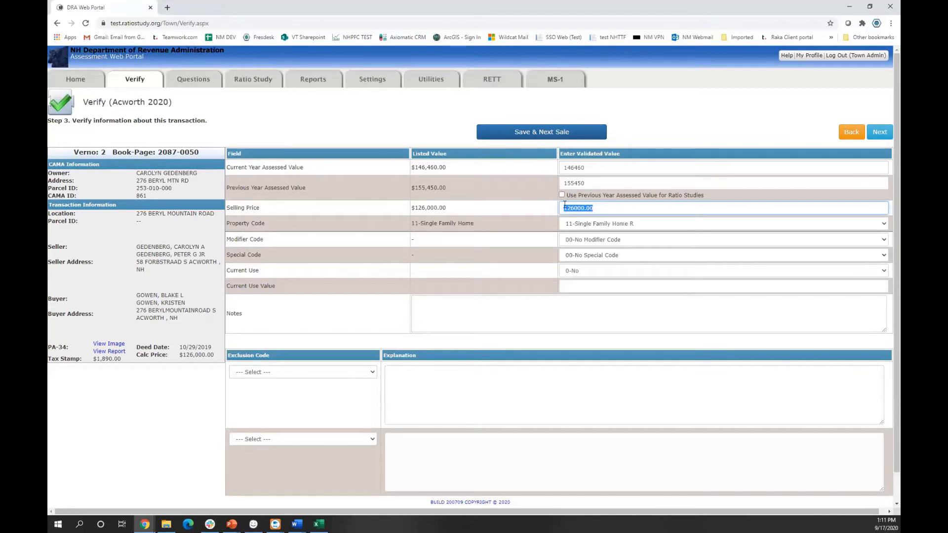
{"action": "left_click", "coordinate": [596, 208]}
{"action": "left_click", "coordinate": [606, 224]}
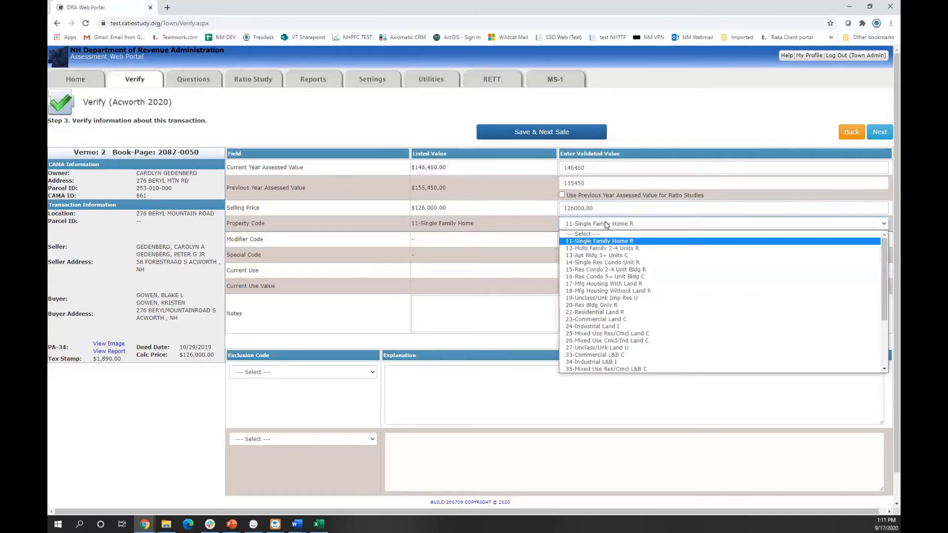
{"action": "left_click", "coordinate": [606, 225]}
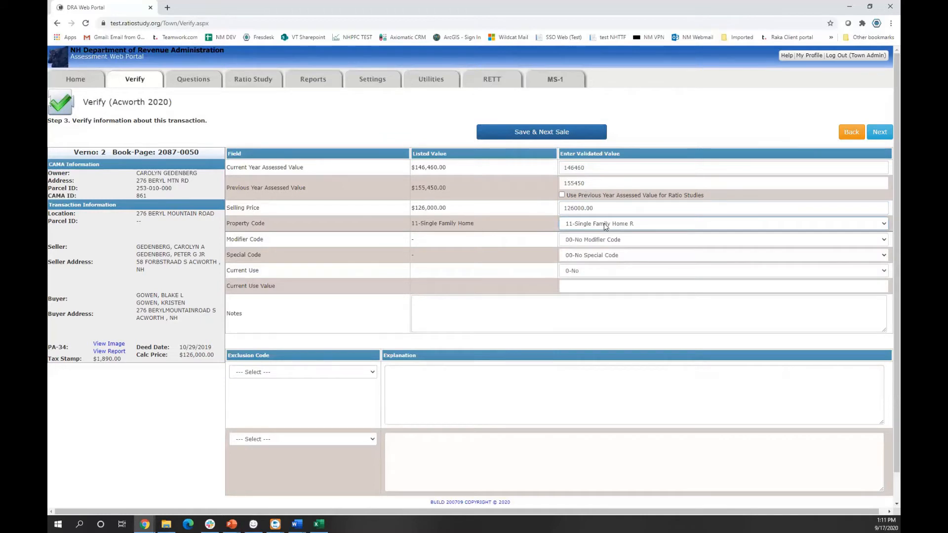
{"action": "left_click", "coordinate": [603, 240]}
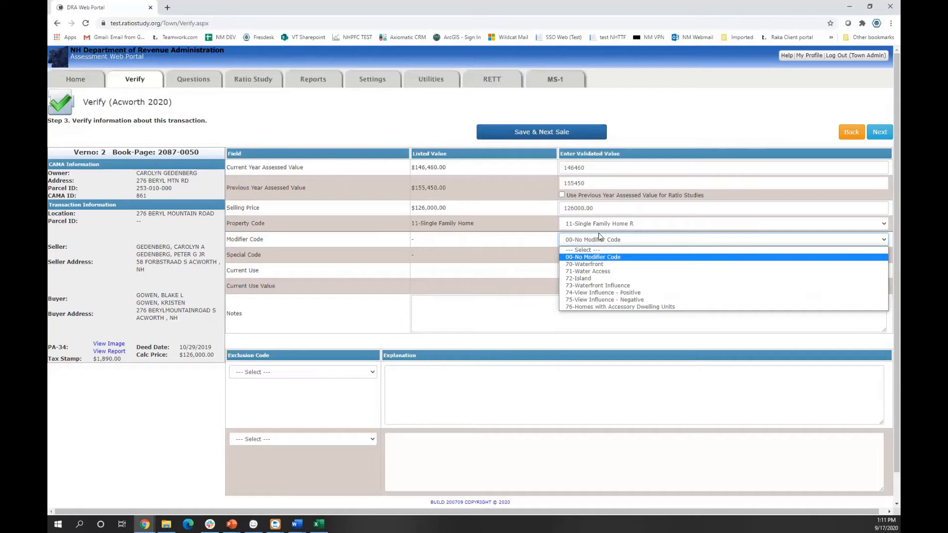
{"action": "left_click", "coordinate": [568, 257]}
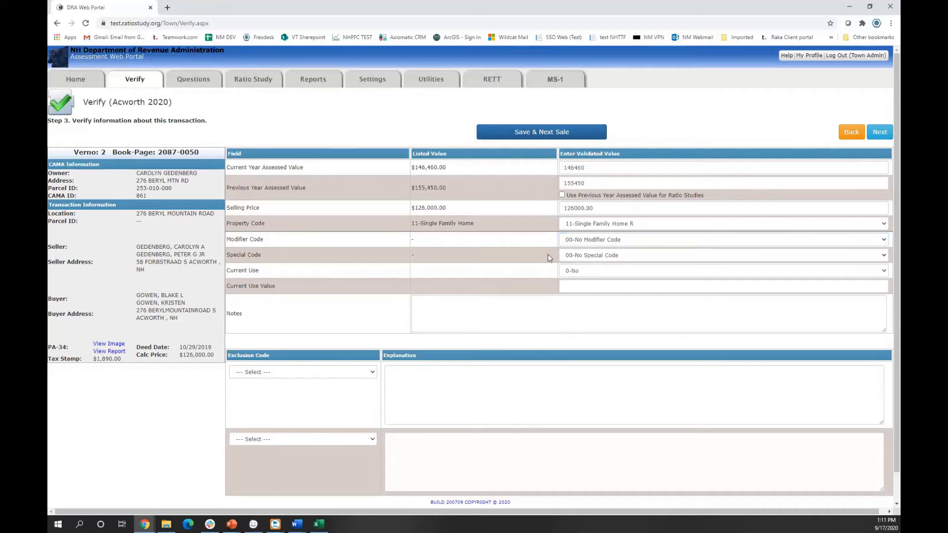
Set Current Use to 1-Yes and review the fields for the reduced current use value and the current and prior full ad-valorem values
{"action": "left_click", "coordinate": [594, 272]}
{"action": "left_click", "coordinate": [587, 291]}
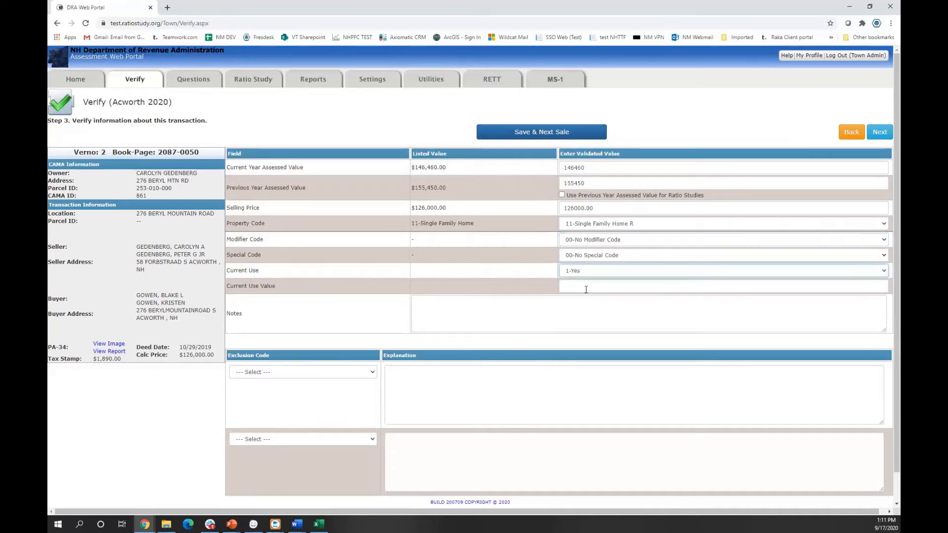
{"action": "left_click", "coordinate": [641, 285]}
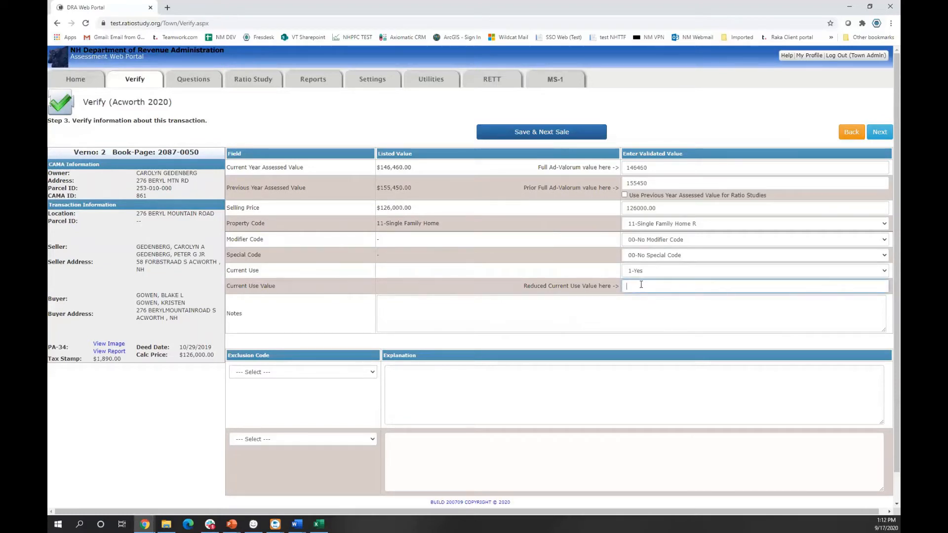
{"action": "left_click", "coordinate": [646, 167]}
{"action": "left_click", "coordinate": [649, 182]}
{"action": "left_click", "coordinate": [646, 168]}
{"action": "left_click", "coordinate": [628, 185]}
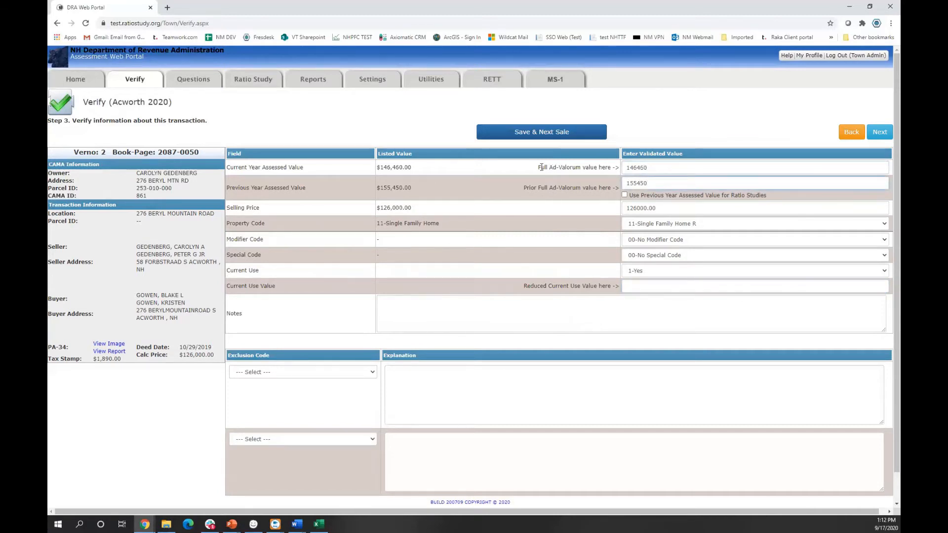
Examine the listed current year assessed value and set Current Use back to 0-No
{"action": "left_click_drag", "start_coordinate": [377, 167], "coordinate": [412, 168]}
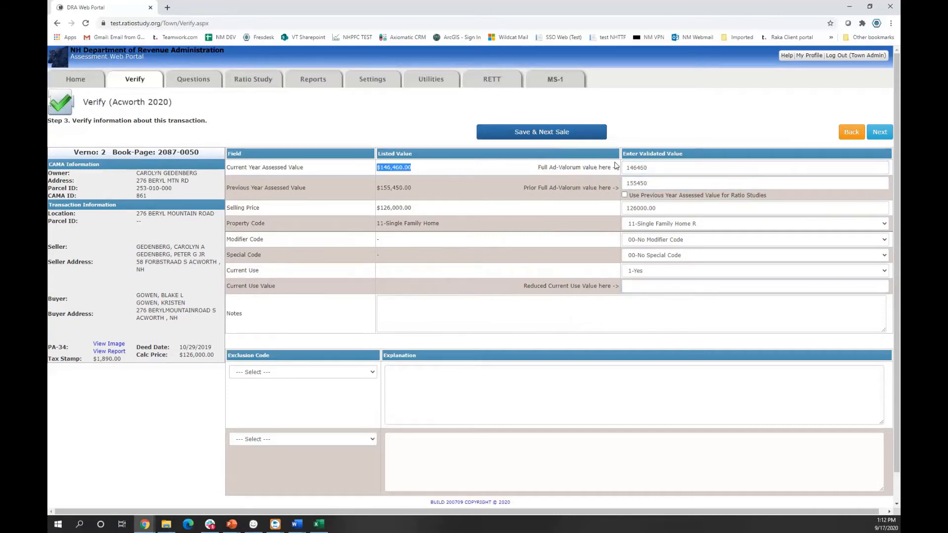
{"action": "left_click", "coordinate": [636, 275]}
{"action": "left_click", "coordinate": [637, 292]}
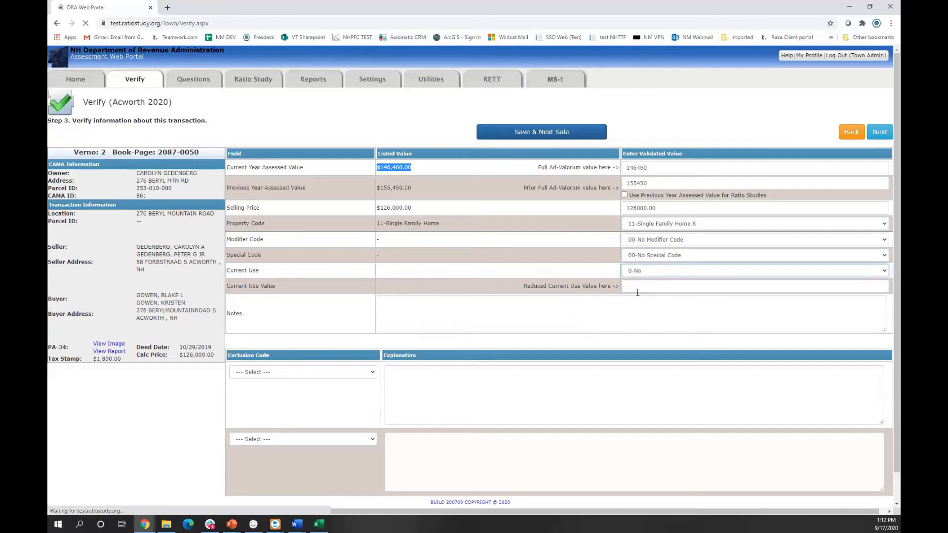
Review the available special codes, keeping 00-No Special Code, and examine the notes field
{"action": "left_click", "coordinate": [676, 256]}
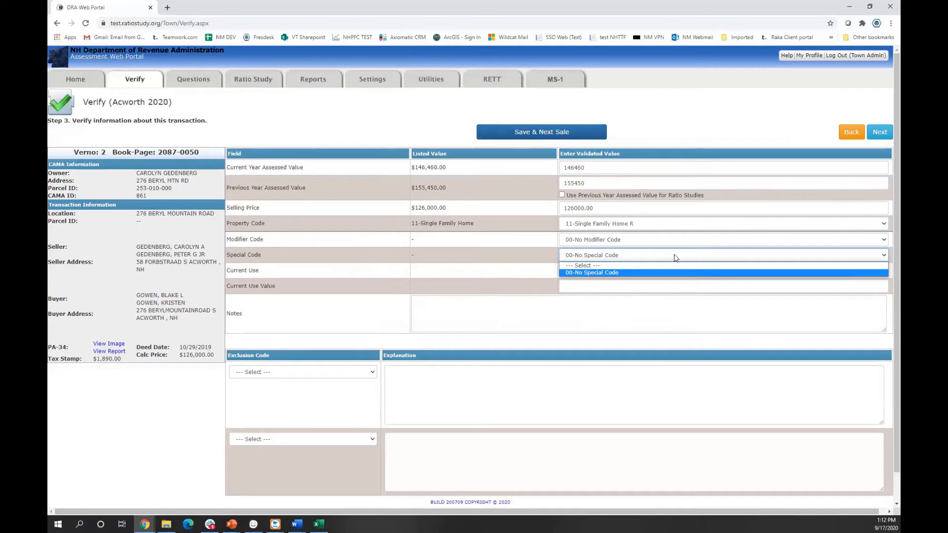
{"action": "left_click", "coordinate": [675, 255]}
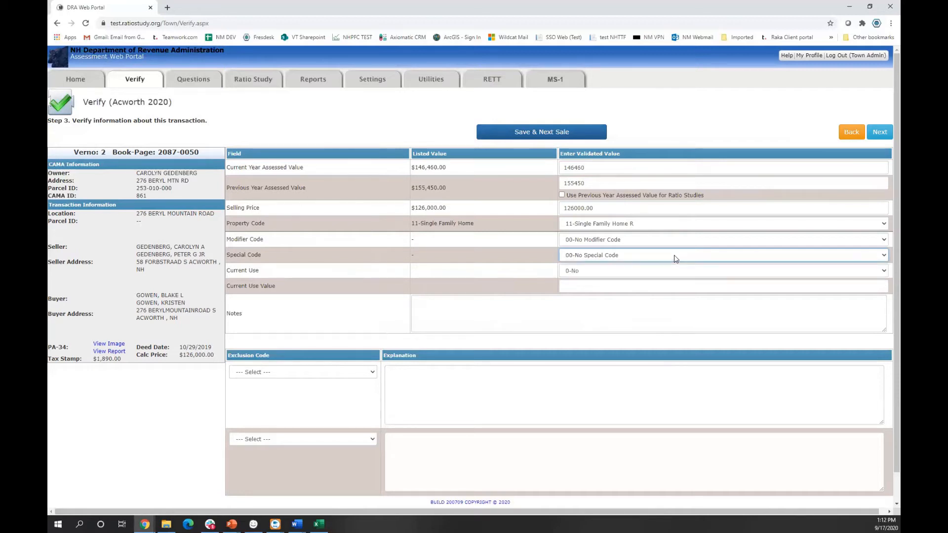
{"action": "left_click", "coordinate": [604, 304]}
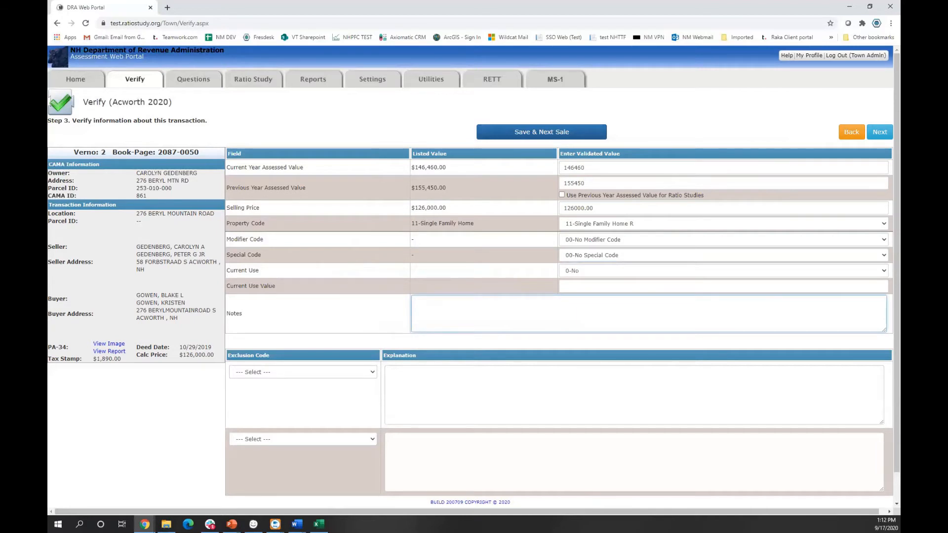
{"action": "key", "text": "alt+Tab"}
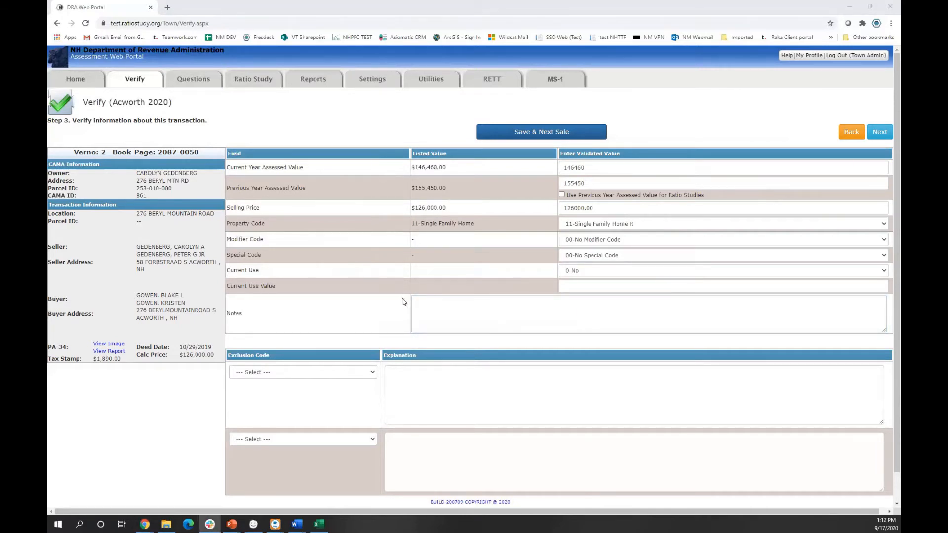
{"action": "left_click", "coordinate": [511, 300]}
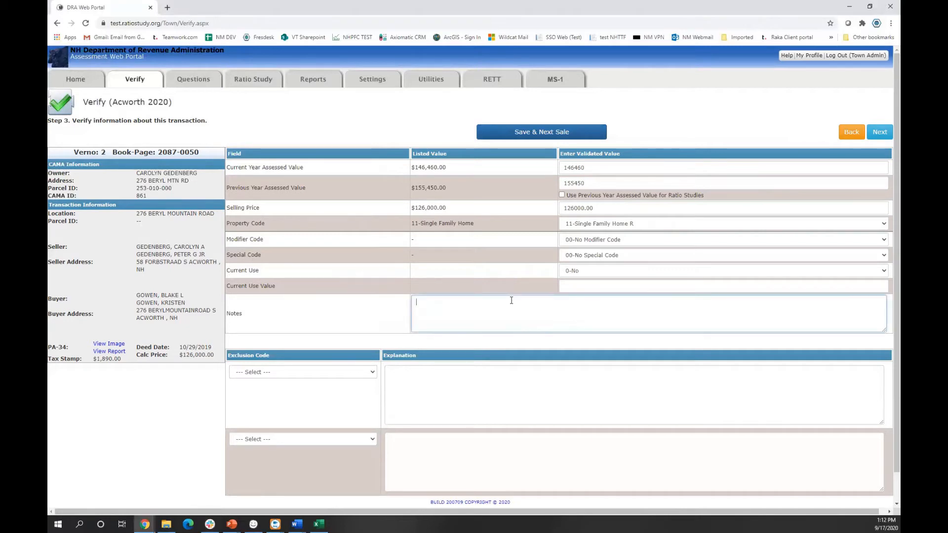
Review the available exclusion codes without selecting one, and continue to confirming the transaction information
{"action": "left_click", "coordinate": [328, 373]}
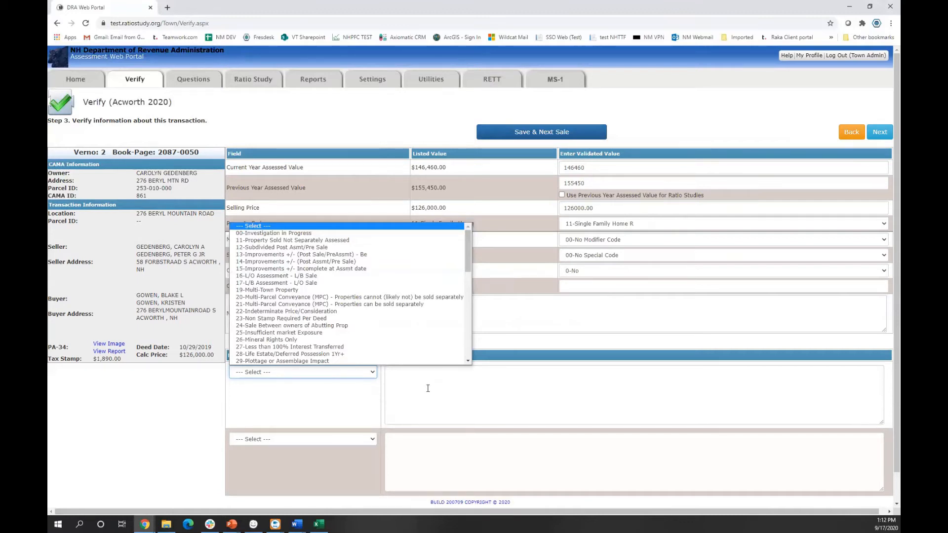
{"action": "mouse_move", "coordinate": [467, 256]}
{"action": "left_mouse_down"}
{"action": "mouse_move", "coordinate": [466, 328]}
{"action": "mouse_move", "coordinate": [467, 248]}
{"action": "left_mouse_up"}
{"action": "left_click", "coordinate": [443, 228]}
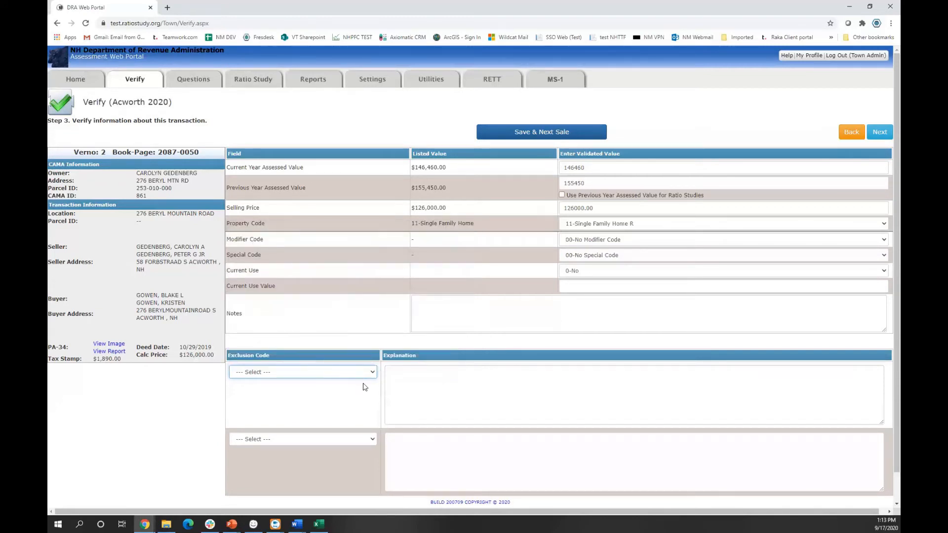
{"action": "left_click", "coordinate": [362, 467]}
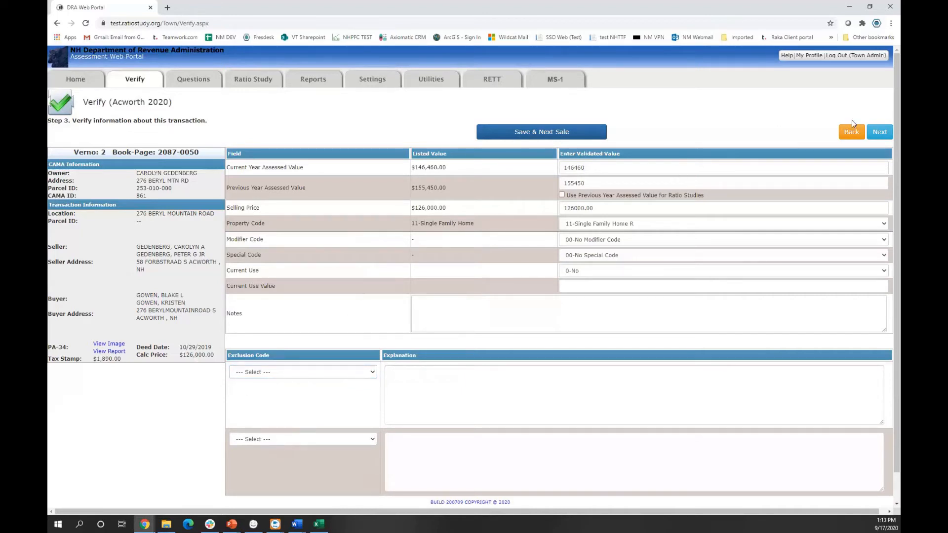
{"action": "left_click", "coordinate": [880, 132]}
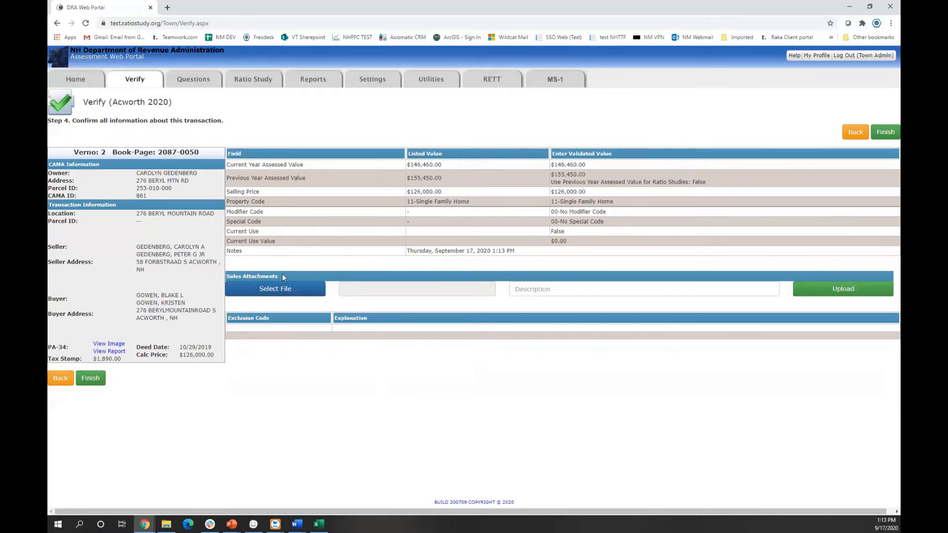
Upload the file July_2020 Agenda_NH as a sales attachment with the description "description"
{"action": "left_click", "coordinate": [277, 287]}
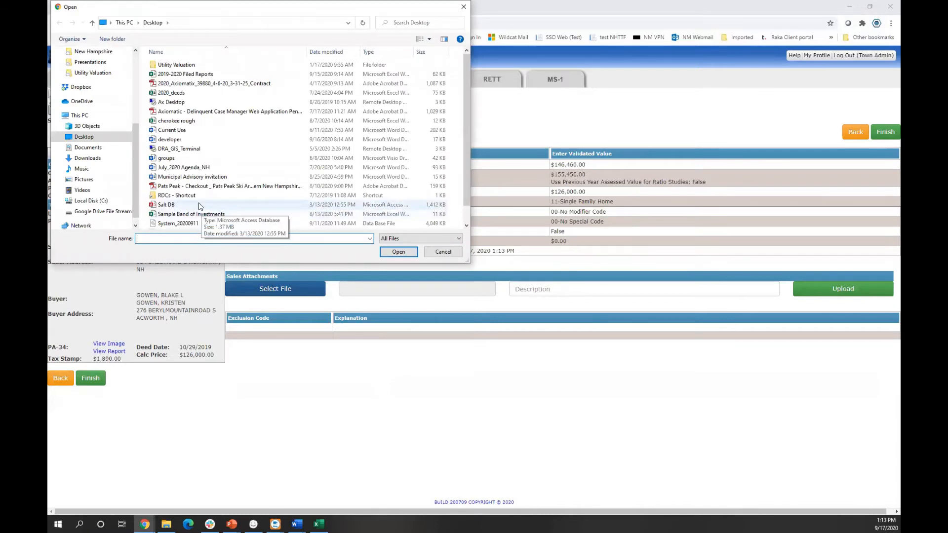
{"action": "left_click", "coordinate": [166, 157]}
{"action": "left_click", "coordinate": [183, 168]}
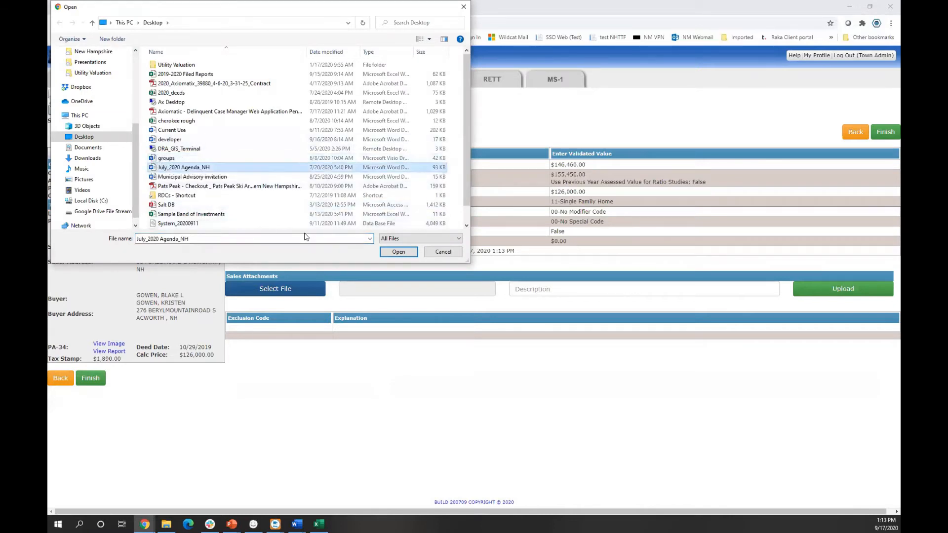
{"action": "left_click", "coordinate": [398, 251]}
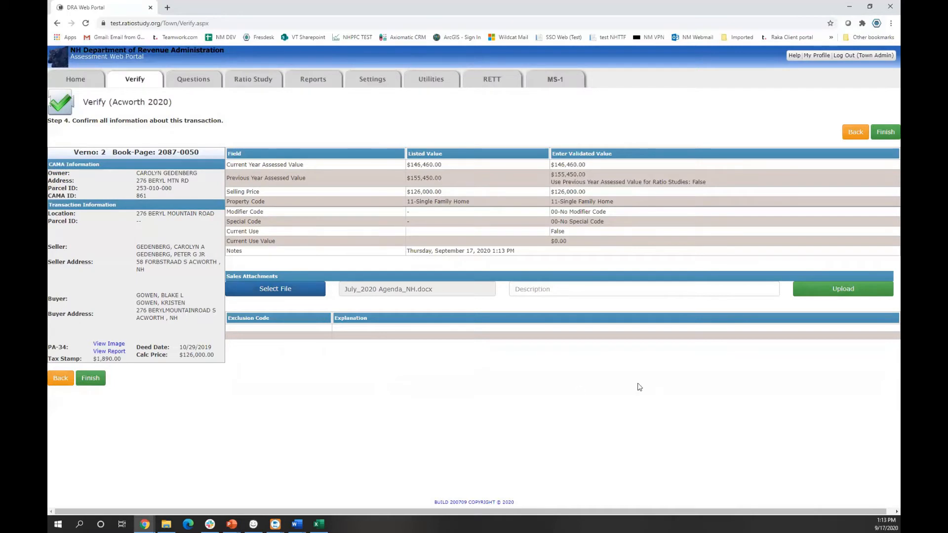
{"action": "left_click", "coordinate": [572, 291]}
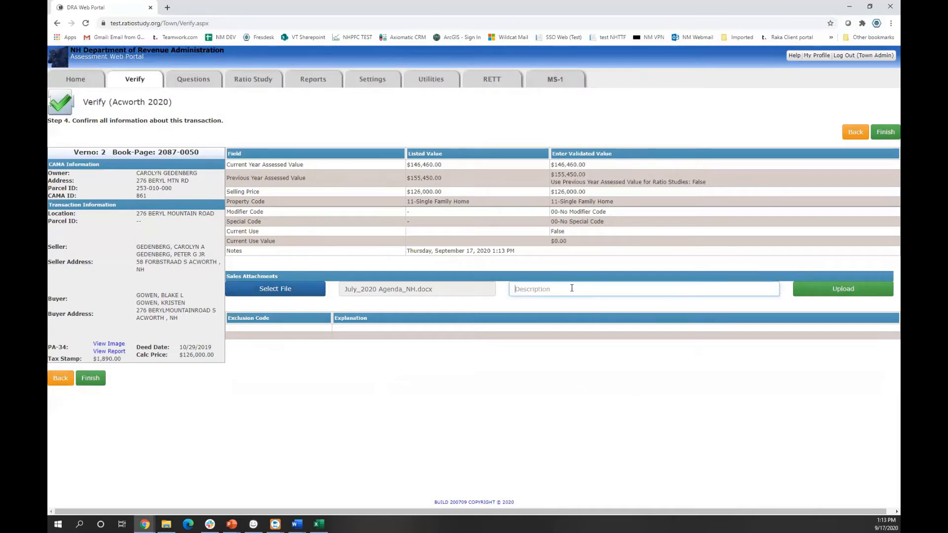
{"action": "type", "text": "description"}
{"action": "left_click", "coordinate": [834, 289]}
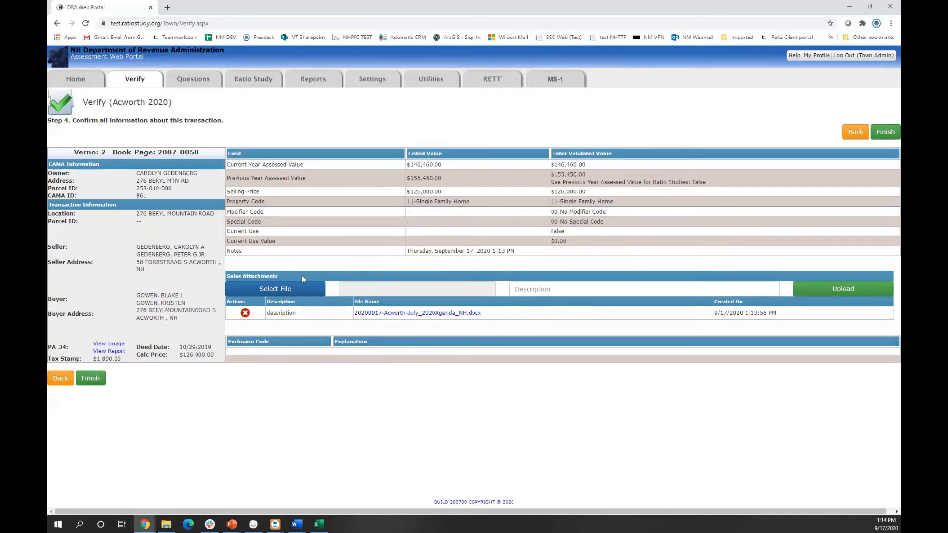
Remove the uploaded sales attachment and finish verifying the sale
{"action": "left_click", "coordinate": [245, 314]}
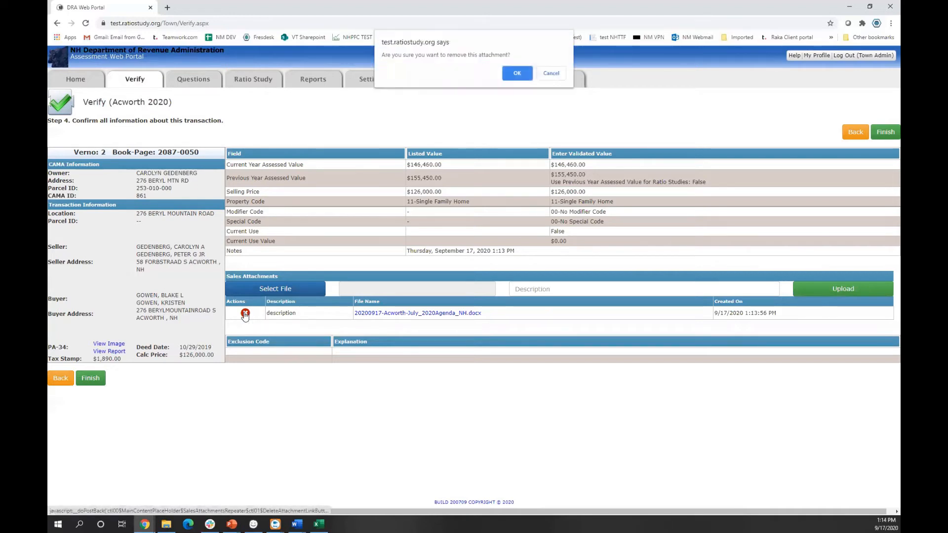
{"action": "left_click", "coordinate": [517, 74]}
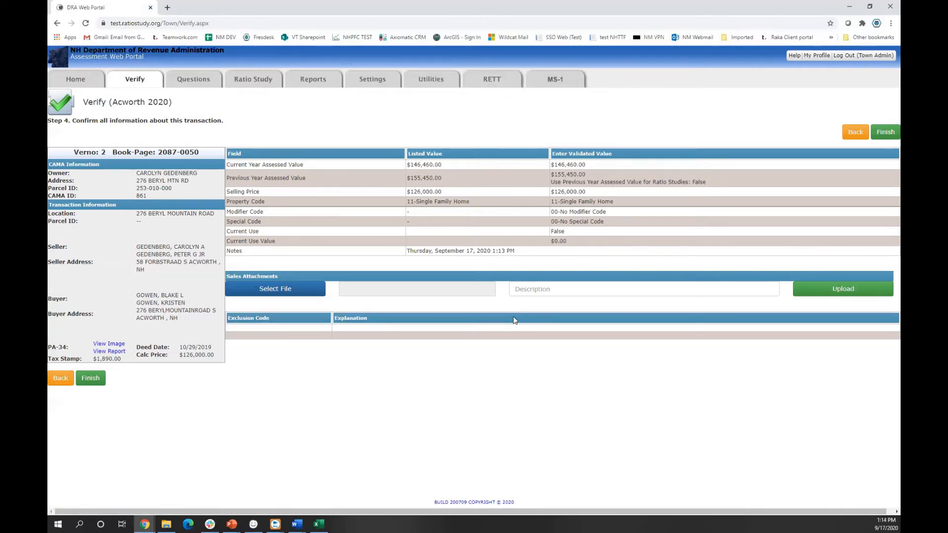
{"action": "left_click", "coordinate": [885, 132]}
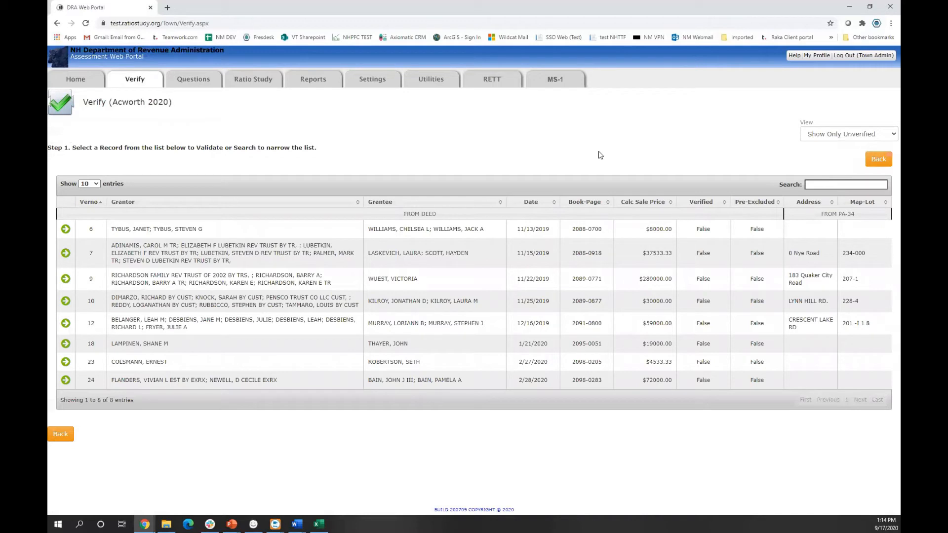
Open the unverified sale with Verno 7 and try to continue without attaching a CAMA record
{"action": "left_click", "coordinate": [65, 253]}
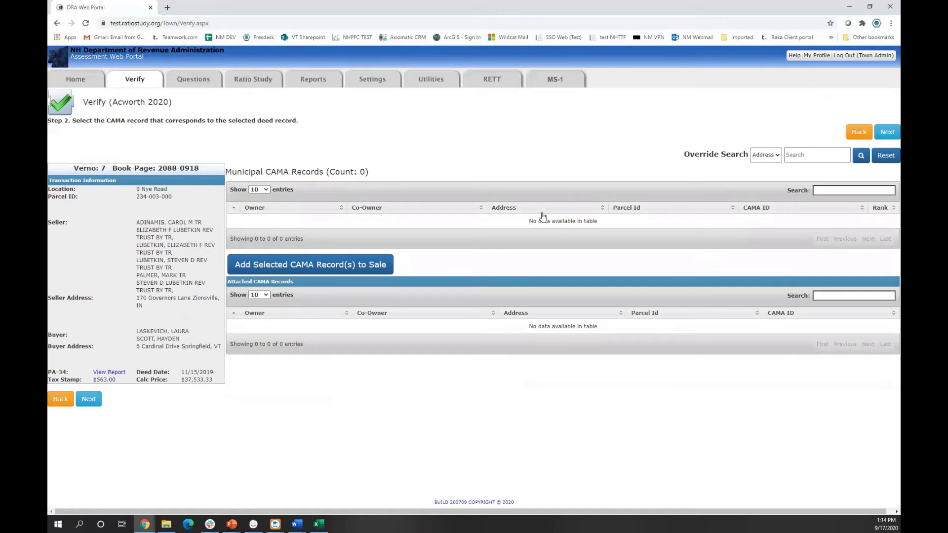
{"action": "left_click_drag", "start_coordinate": [528, 221], "coordinate": [607, 220]}
{"action": "left_click", "coordinate": [805, 154]}
{"action": "left_click", "coordinate": [882, 129]}
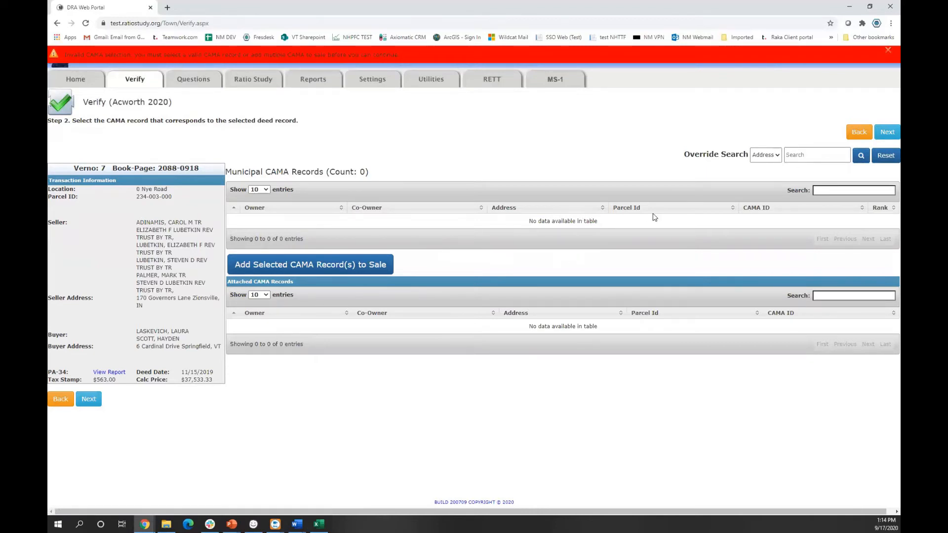
Run an override search of the CAMA records by address for "nye" and examine the listed addresses
{"action": "left_click", "coordinate": [815, 154]}
{"action": "type", "text": "nye"}
{"action": "left_click", "coordinate": [860, 156]}
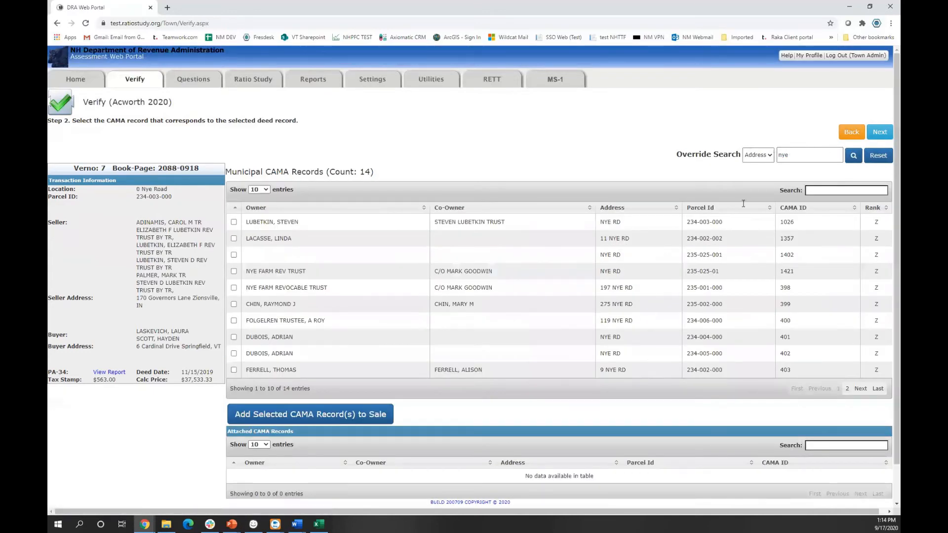
{"action": "left_click_drag", "start_coordinate": [626, 239], "coordinate": [635, 245]}
{"action": "left_click", "coordinate": [665, 237]}
Compare the sale's location and parcel ID with the search results, select the matching CAMA record, and continue to the transaction information
{"action": "left_click_drag", "start_coordinate": [137, 189], "coordinate": [173, 199]}
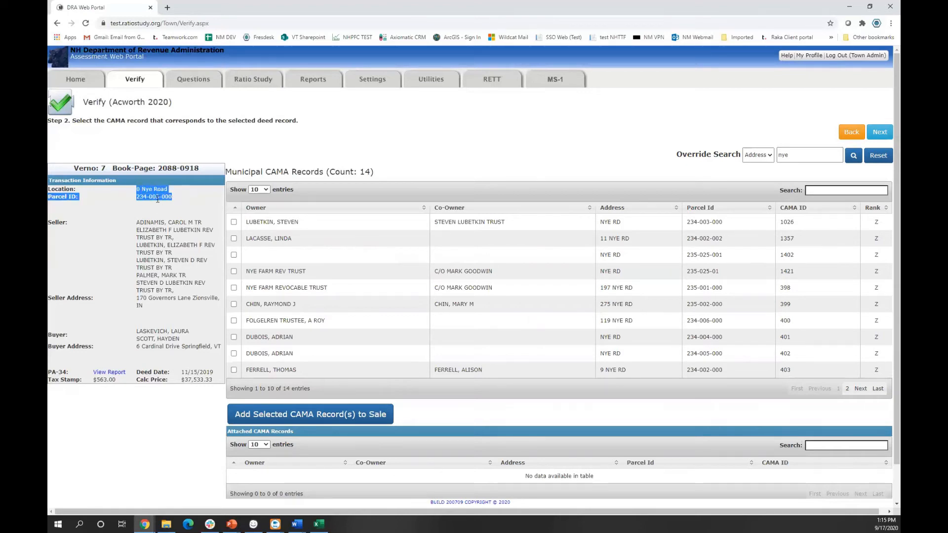
{"action": "left_click", "coordinate": [601, 221]}
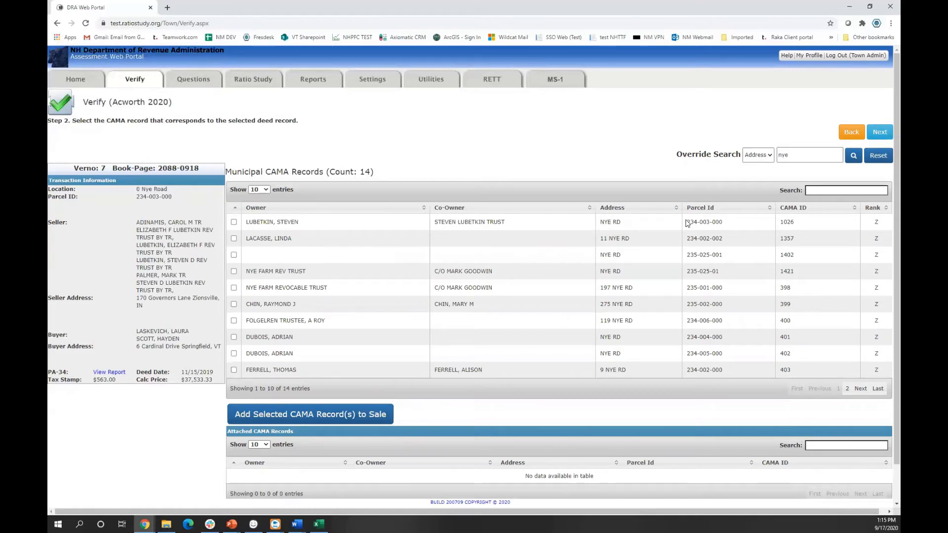
{"action": "left_click_drag", "start_coordinate": [689, 222], "coordinate": [719, 224]}
{"action": "left_click", "coordinate": [719, 224]}
{"action": "left_click", "coordinate": [234, 222]}
{"action": "left_click", "coordinate": [880, 135]}
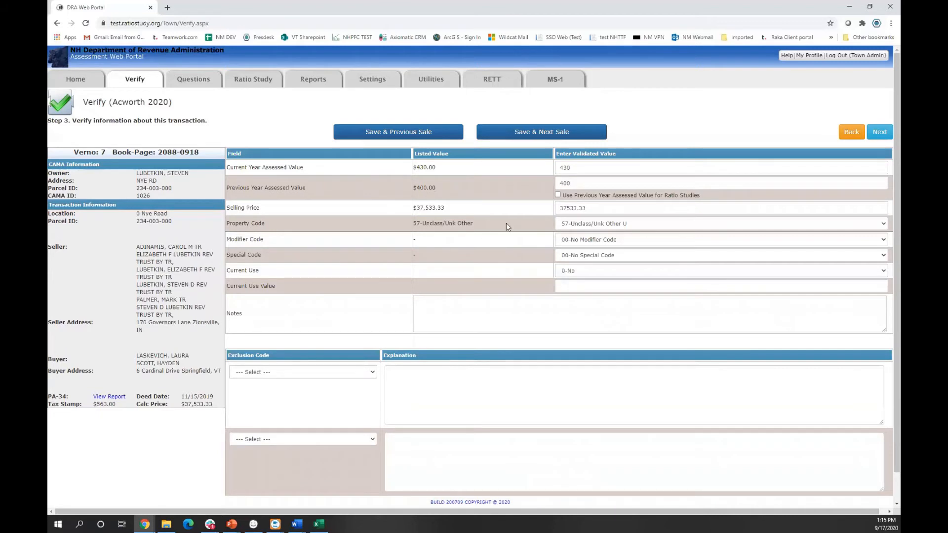
Save this sale and, for the next one with Verno 9, link its matching CAMA record and continue to the transaction information
{"action": "left_click", "coordinate": [532, 136]}
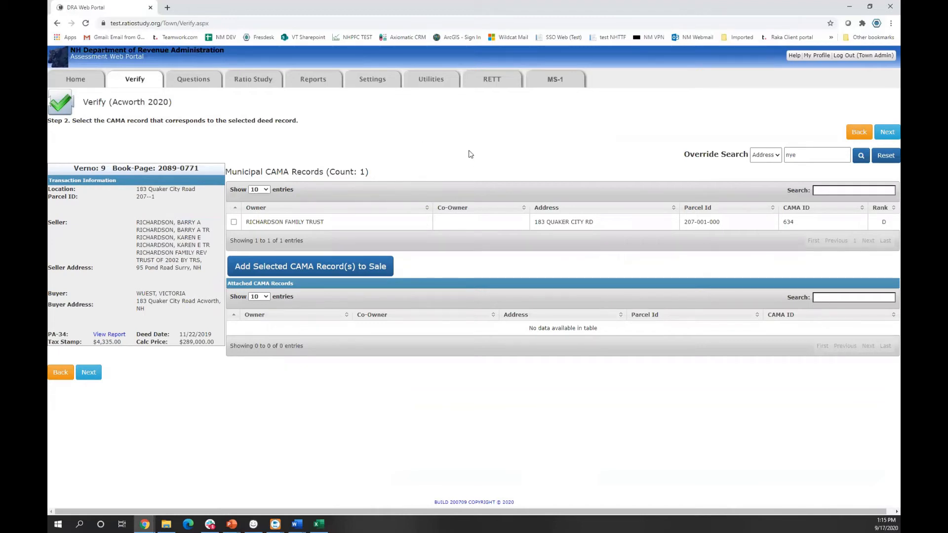
{"action": "double_click", "coordinate": [102, 168]}
{"action": "left_click", "coordinate": [234, 221]}
{"action": "left_click", "coordinate": [884, 134]}
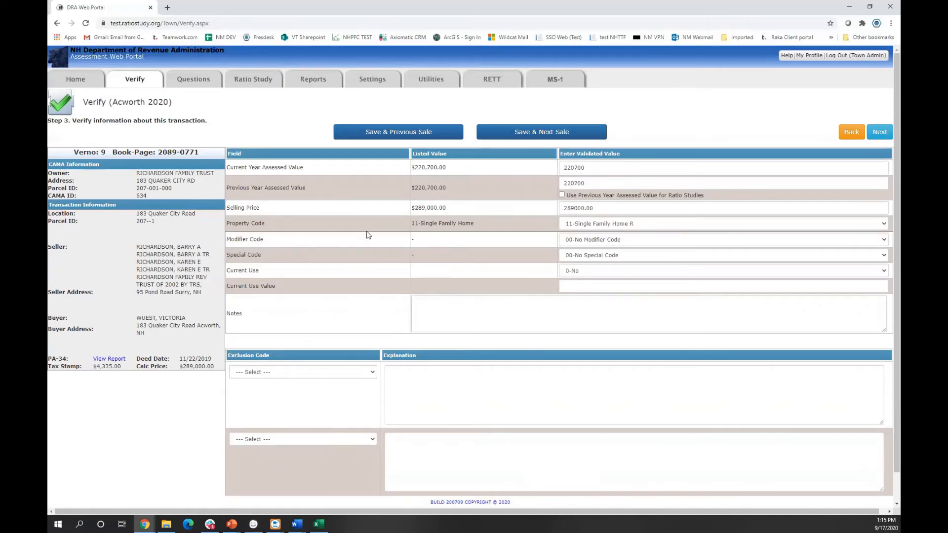
Open the sale's PA-34 report and examine the property details on page 1 and the deed and transaction details on page 2
{"action": "left_click", "coordinate": [121, 360]}
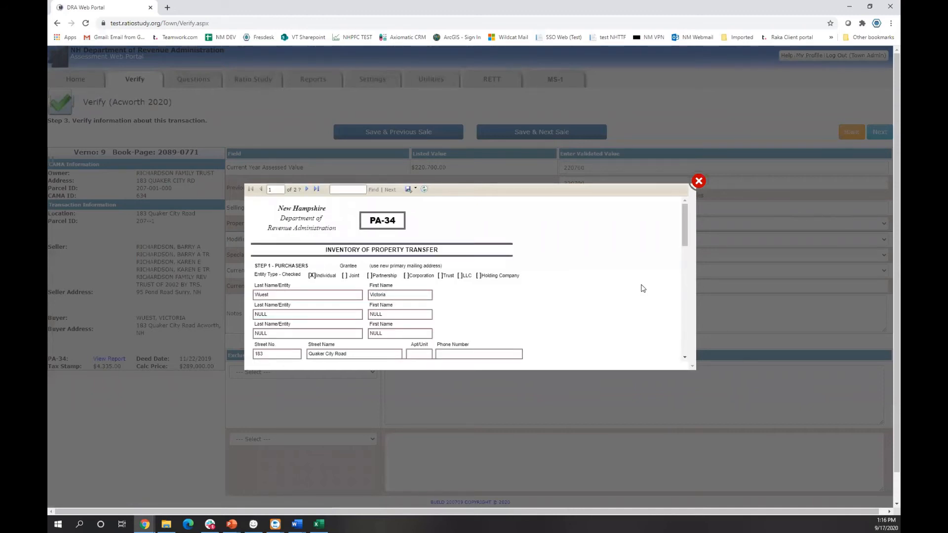
{"action": "left_click_drag", "start_coordinate": [682, 222], "coordinate": [670, 334]}
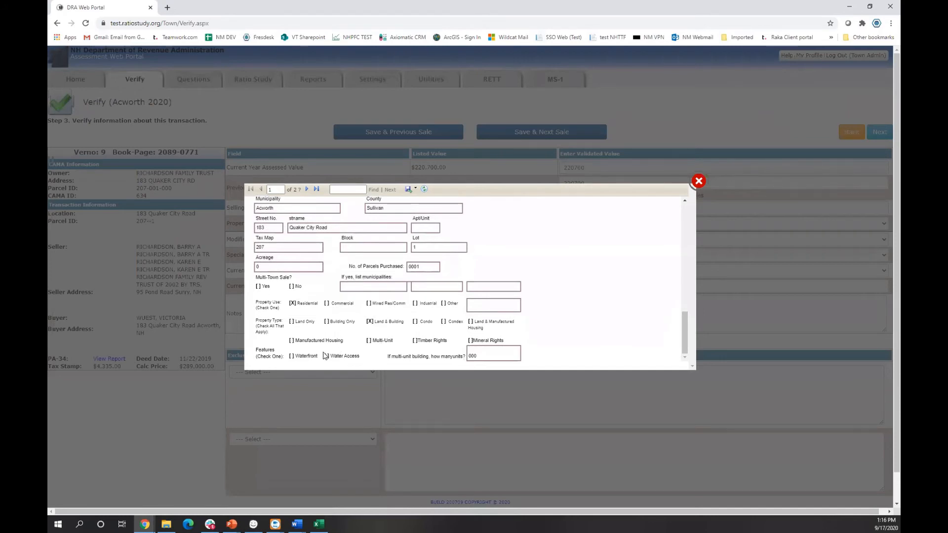
{"action": "left_click", "coordinate": [307, 192]}
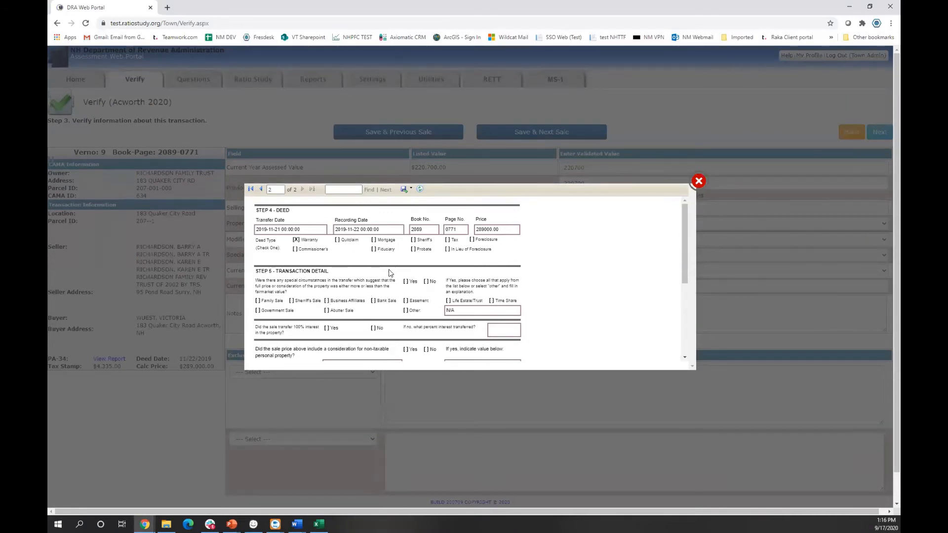
Export the PA-34 report as a PDF, look through its pages, and close both the PDF and the report
{"action": "left_click", "coordinate": [404, 189]}
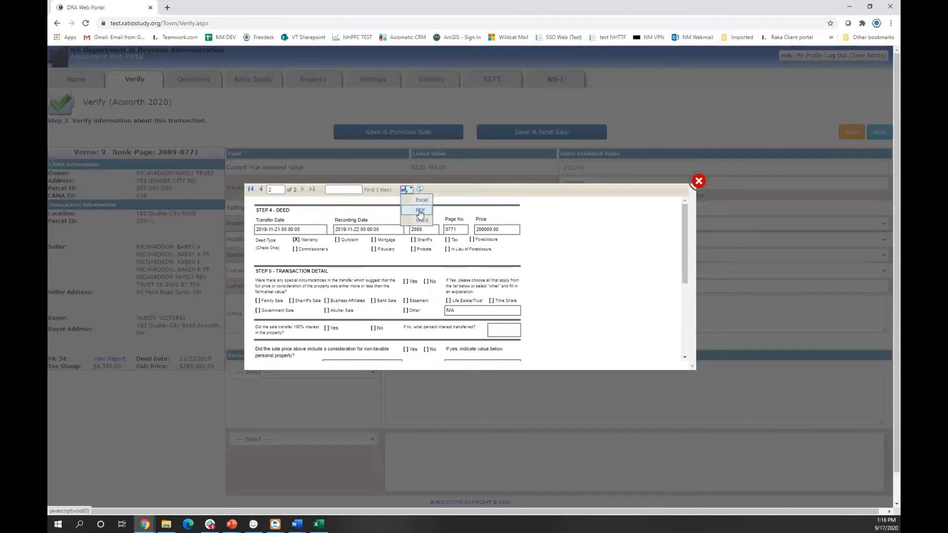
{"action": "left_click", "coordinate": [418, 211]}
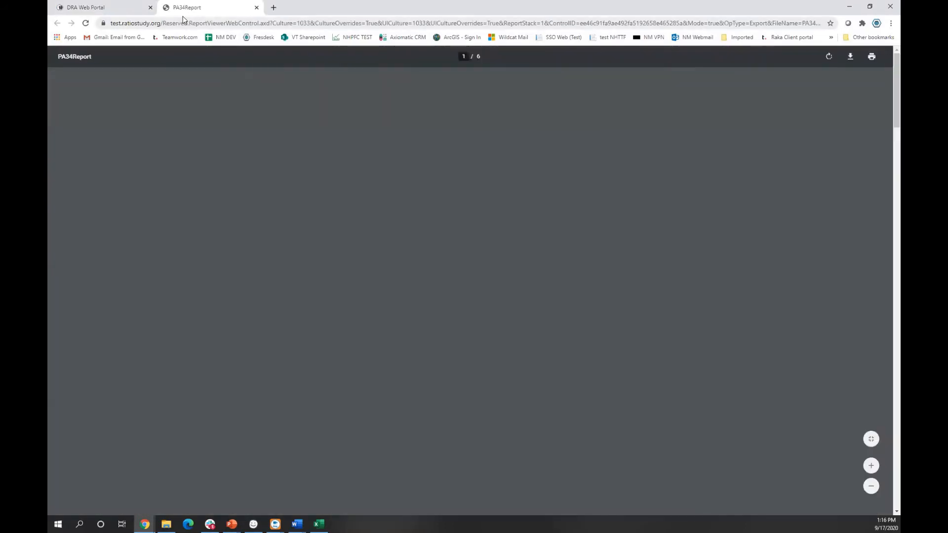
{"action": "scroll", "coordinate": [359, 273], "scroll_direction": "down", "scroll_amount": 8}
{"action": "scroll", "coordinate": [359, 272], "scroll_direction": "up", "scroll_amount": 3}
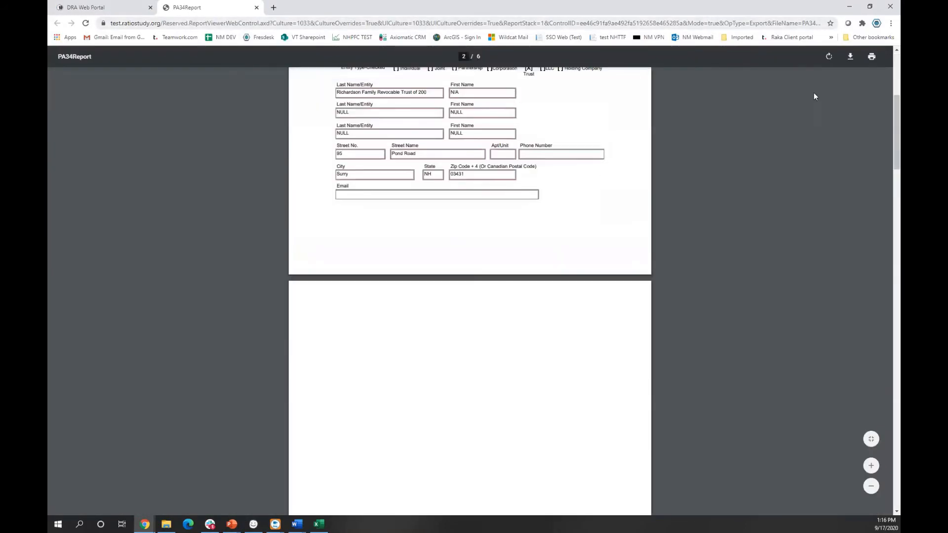
{"action": "left_click", "coordinate": [256, 7]}
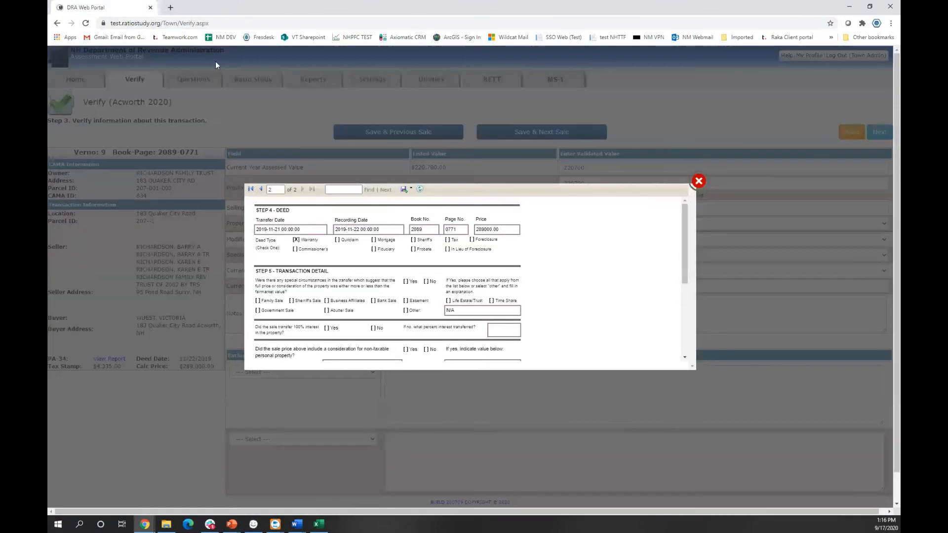
{"action": "left_click", "coordinate": [697, 185]}
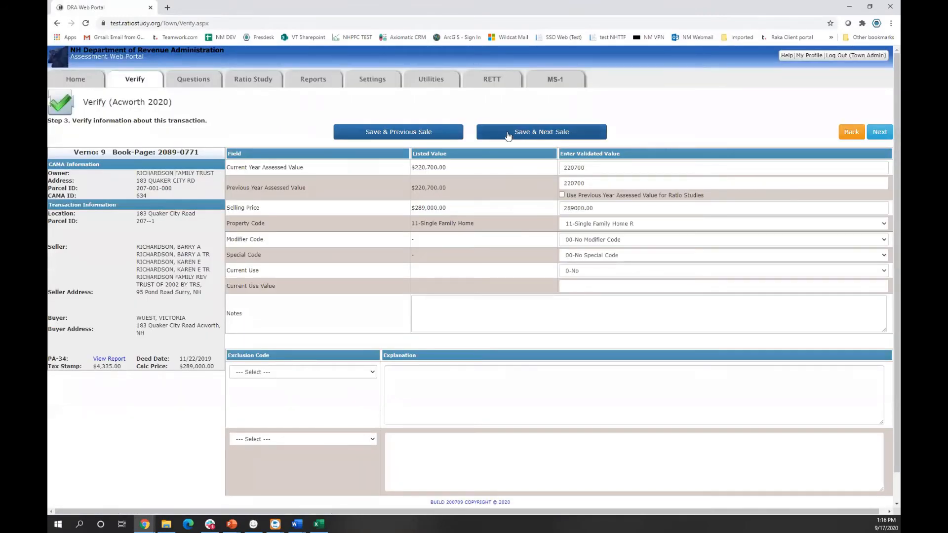
Save this sale and, for the next one with Verno 10, filter the CAMA records by 228-004 and attach the match
{"action": "left_click", "coordinate": [507, 134]}
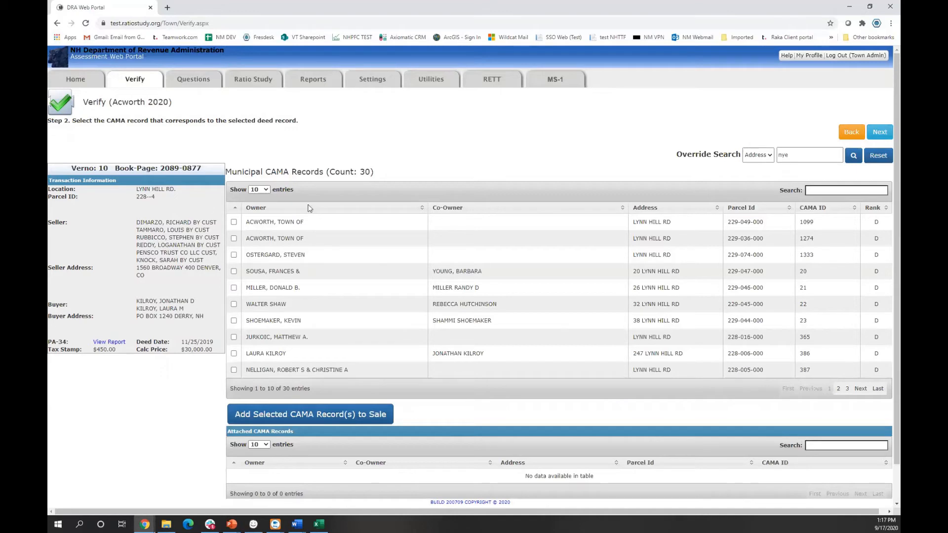
{"action": "left_click", "coordinate": [829, 188]}
{"action": "type", "text": "228"}
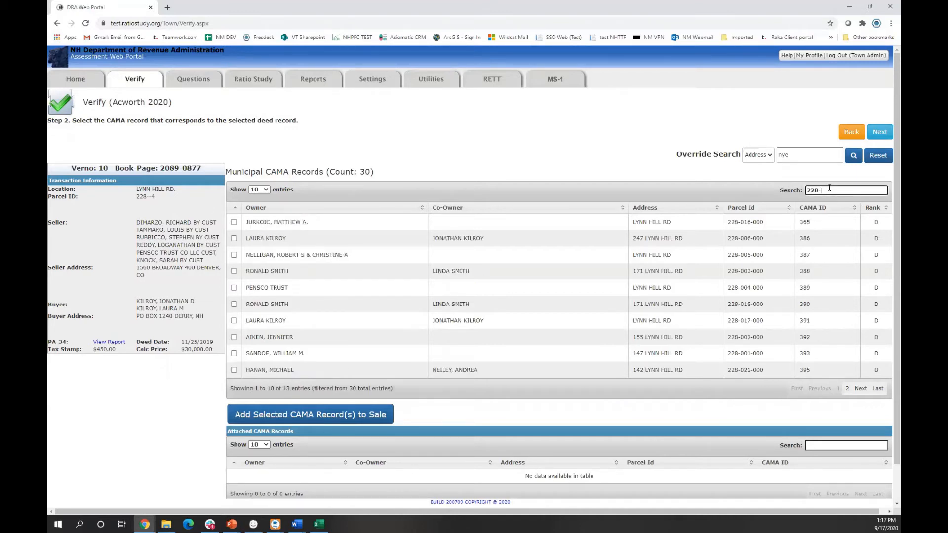
{"action": "type", "text": "-004"}
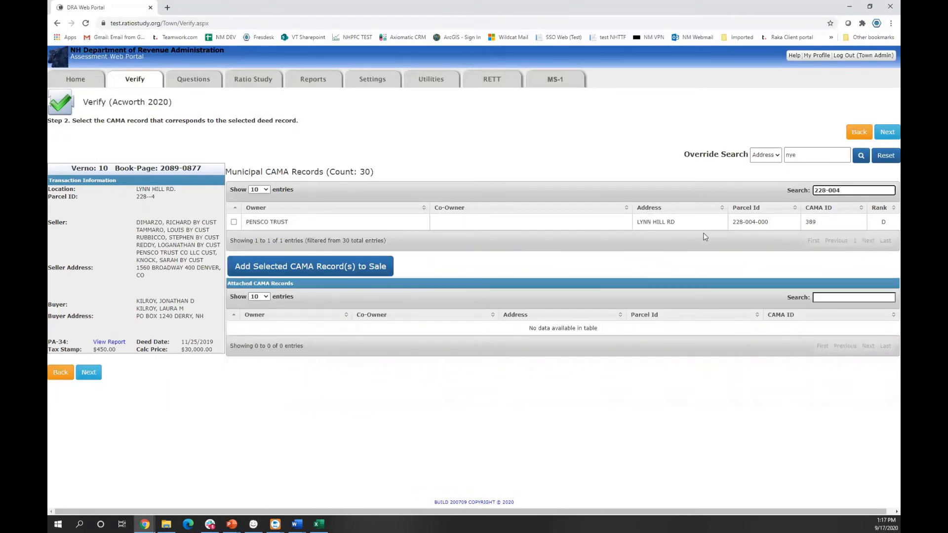
{"action": "left_click", "coordinate": [233, 221]}
{"action": "left_click", "coordinate": [307, 275]}
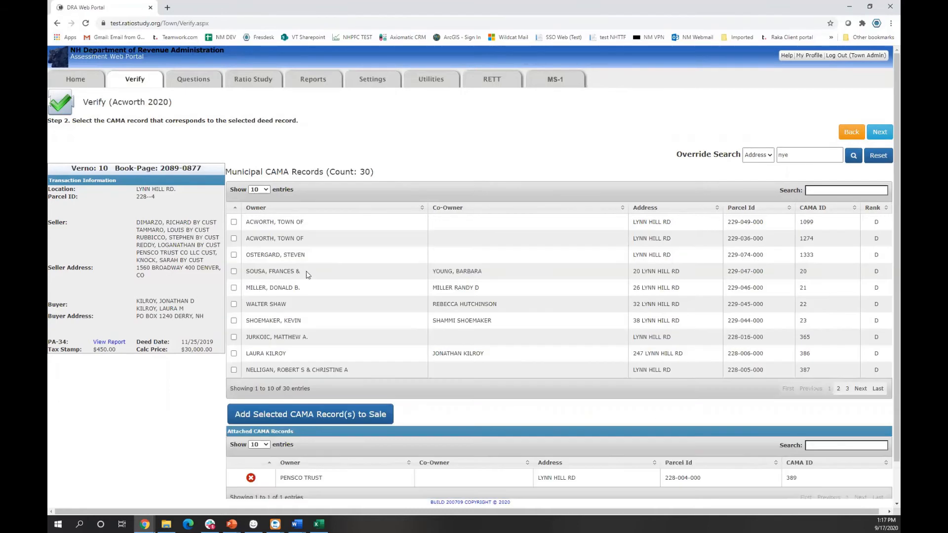
Add the CAMA records for parcels 229-074-000 and 229-047-000 to the sale, and detach parcel 229-074-000
{"action": "left_click", "coordinate": [234, 255]}
{"action": "left_click", "coordinate": [233, 272]}
{"action": "left_click", "coordinate": [280, 414]}
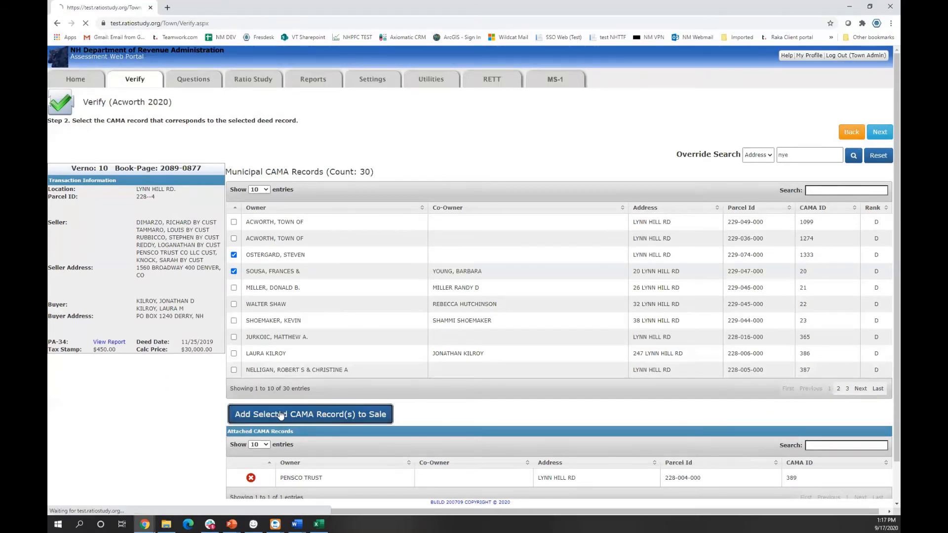
{"action": "scroll", "coordinate": [336, 427], "scroll_direction": "down", "scroll_amount": 2}
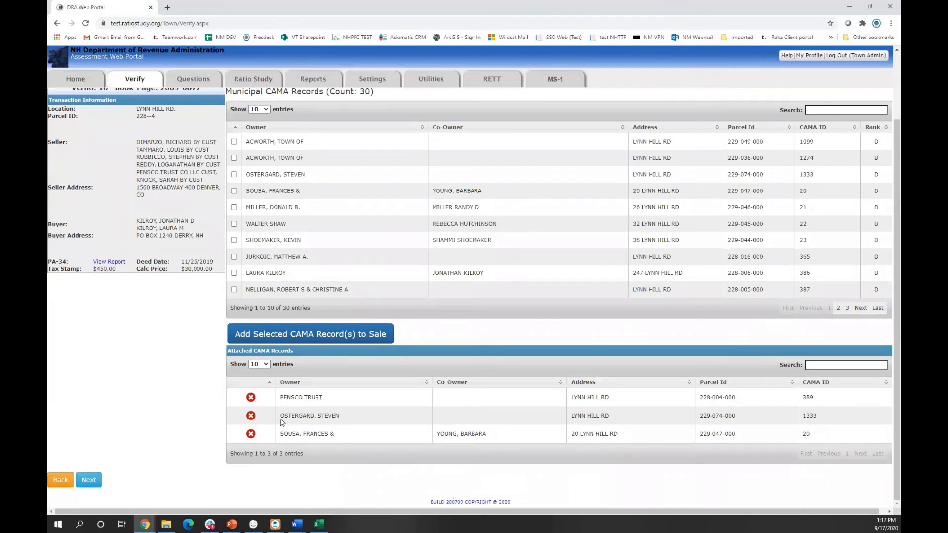
{"action": "left_click", "coordinate": [251, 416]}
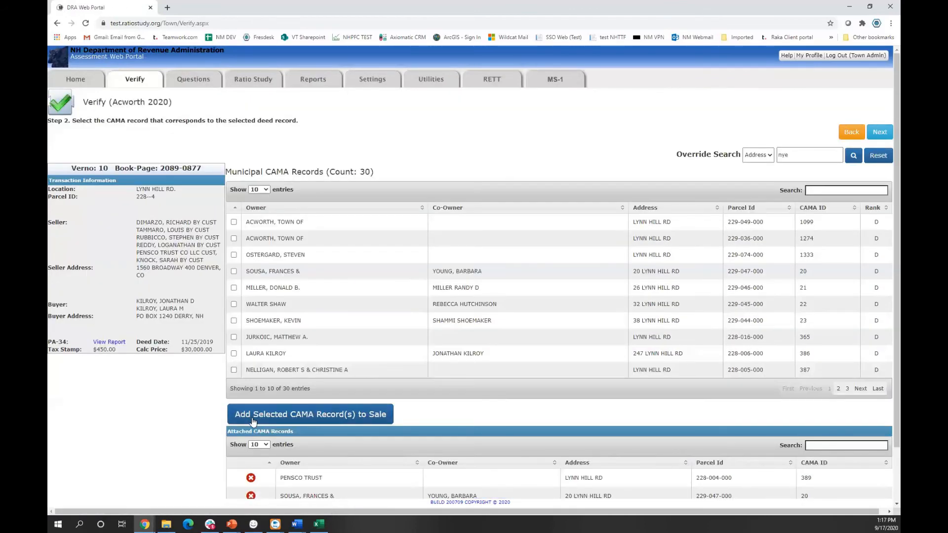
Continue to the transaction information and examine the summed assessed values, the listed property code and the selectable property codes
{"action": "left_click", "coordinate": [878, 133]}
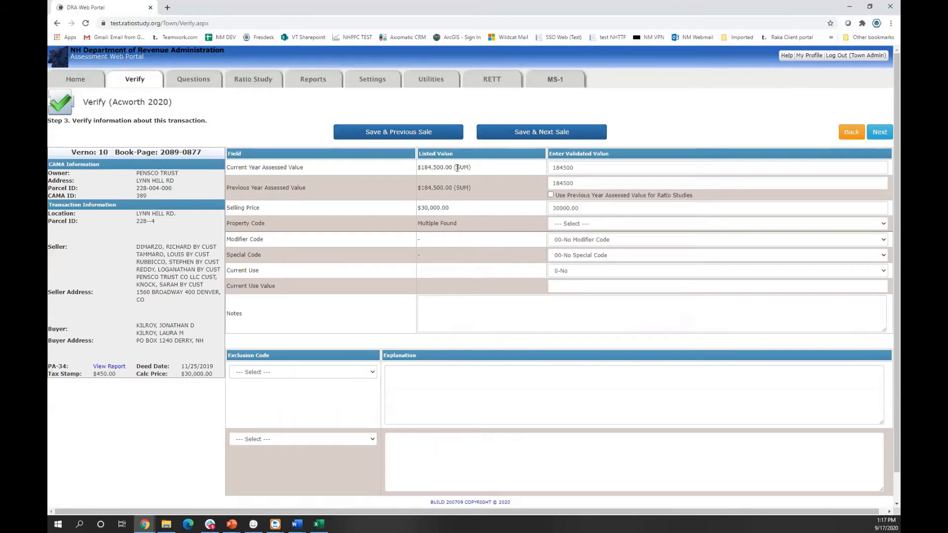
{"action": "left_click_drag", "start_coordinate": [455, 168], "coordinate": [477, 167]}
{"action": "left_click", "coordinate": [476, 167]}
{"action": "left_click_drag", "start_coordinate": [454, 168], "coordinate": [472, 171]}
{"action": "left_click_drag", "start_coordinate": [423, 223], "coordinate": [456, 223]}
{"action": "left_click", "coordinate": [455, 223]}
{"action": "left_click", "coordinate": [621, 230]}
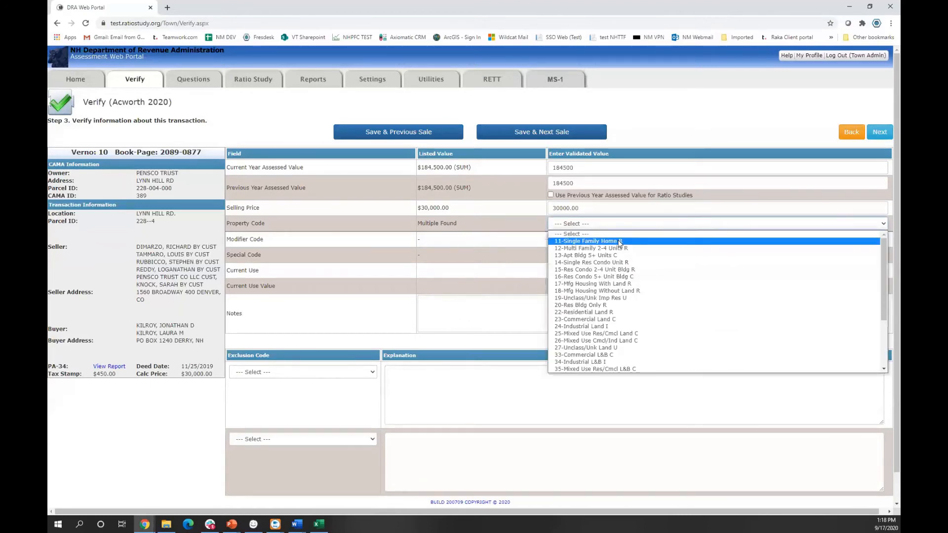
{"action": "left_click", "coordinate": [619, 234]}
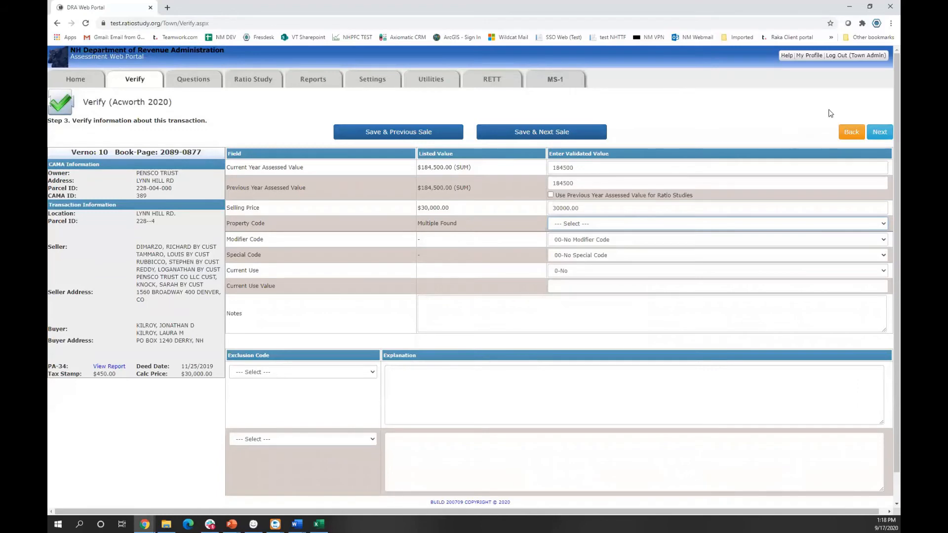
Go back to the CAMA record selection, detach parcel 229-047-000 from the sale, and continue to the transaction information
{"action": "left_click", "coordinate": [850, 134]}
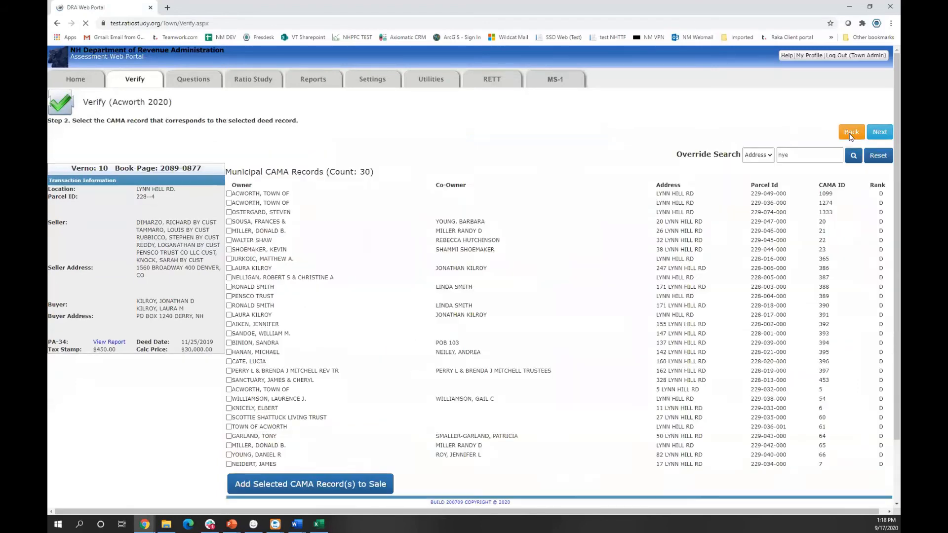
{"action": "scroll", "coordinate": [358, 449], "scroll_direction": "down", "scroll_amount": 1}
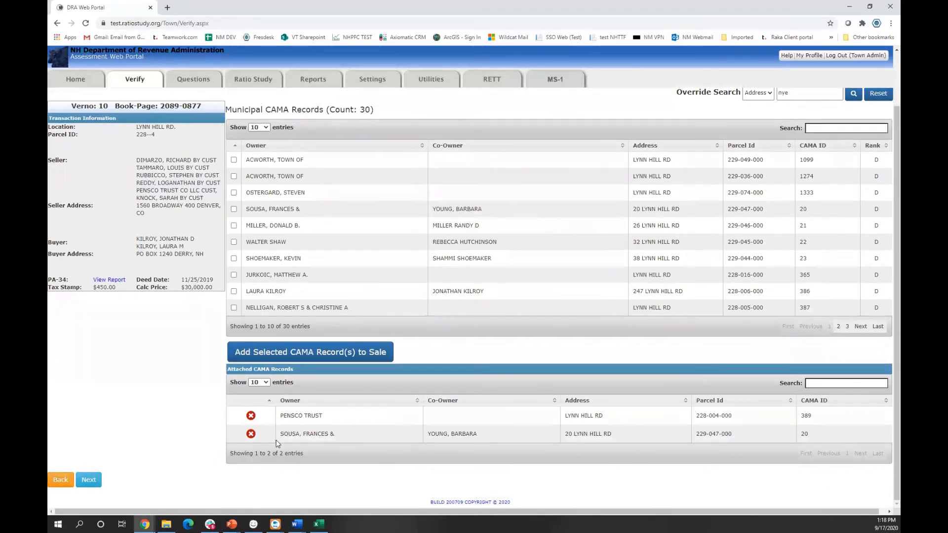
{"action": "left_click", "coordinate": [252, 435]}
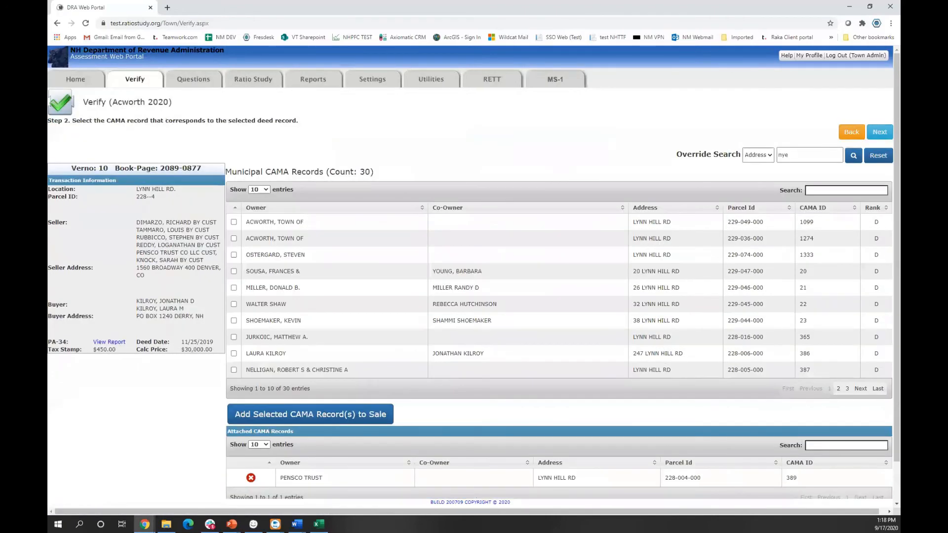
{"action": "left_click", "coordinate": [873, 136]}
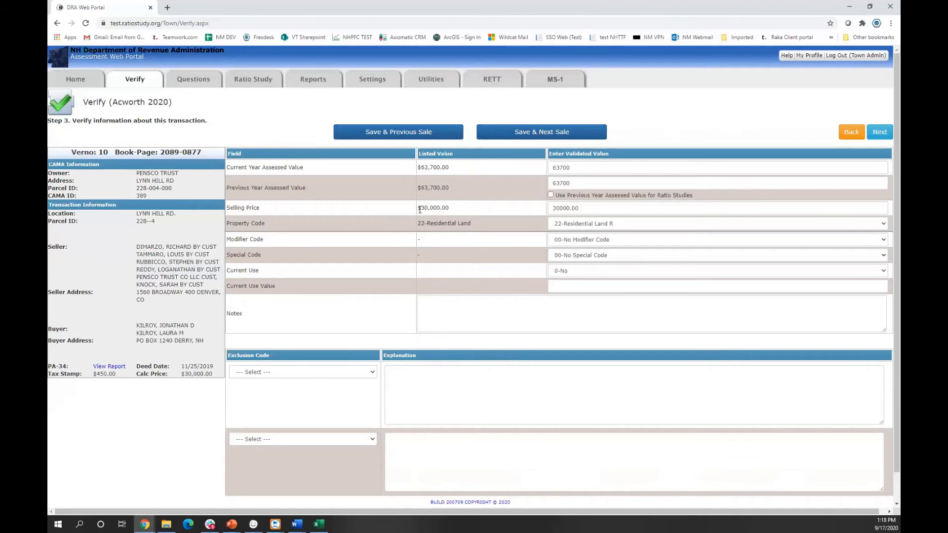
Check the selling price and the available exclusion codes, and save this sale to move on to the next one
{"action": "left_click_drag", "start_coordinate": [418, 208], "coordinate": [451, 208]}
{"action": "left_click", "coordinate": [483, 209]}
{"action": "left_click", "coordinate": [333, 374]}
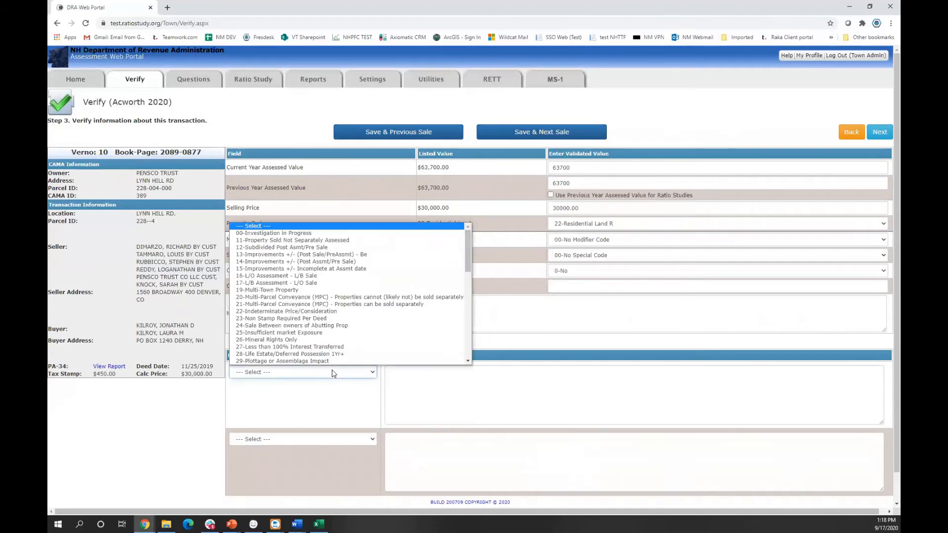
{"action": "left_click", "coordinate": [333, 373]}
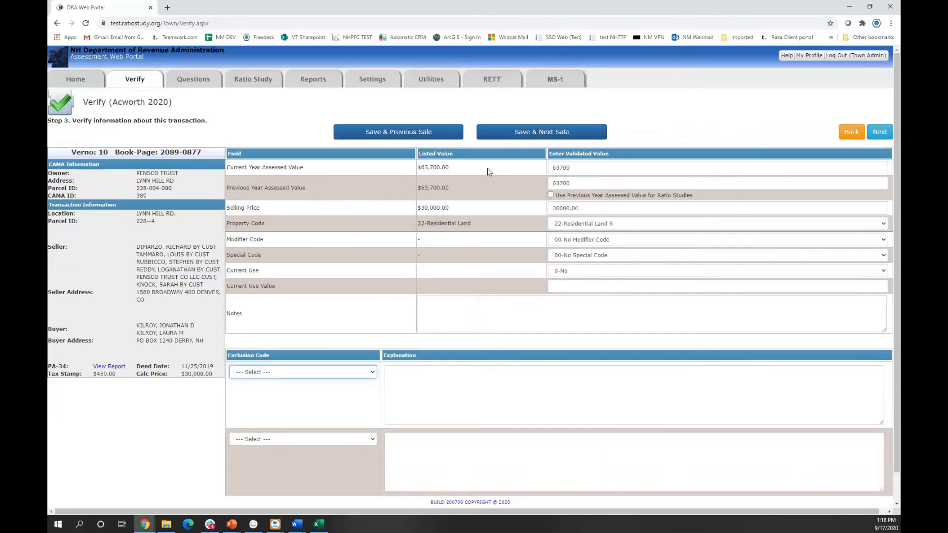
{"action": "left_click", "coordinate": [512, 132]}
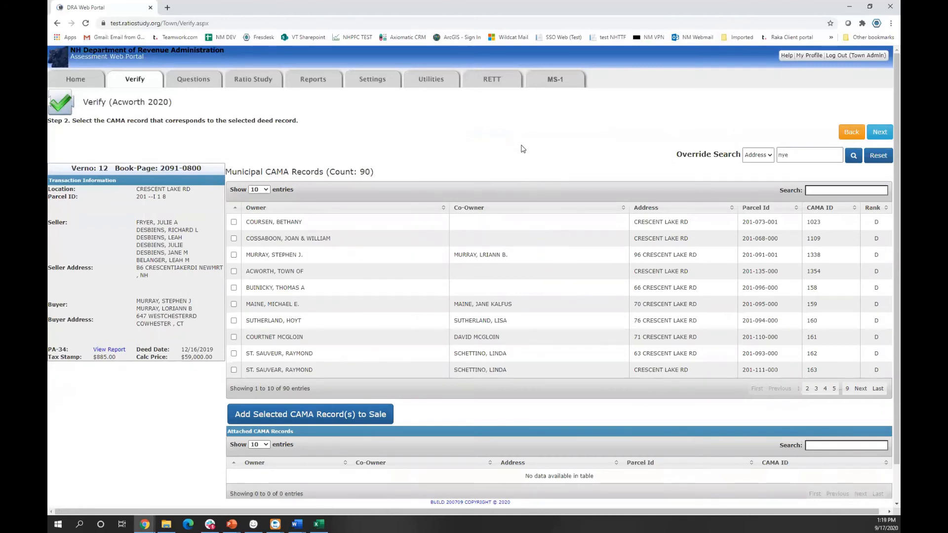
Open the Quick Sales List report for Acworth 2020 and review all its sales with their prices, assessments and ratios
{"action": "left_click", "coordinate": [322, 83]}
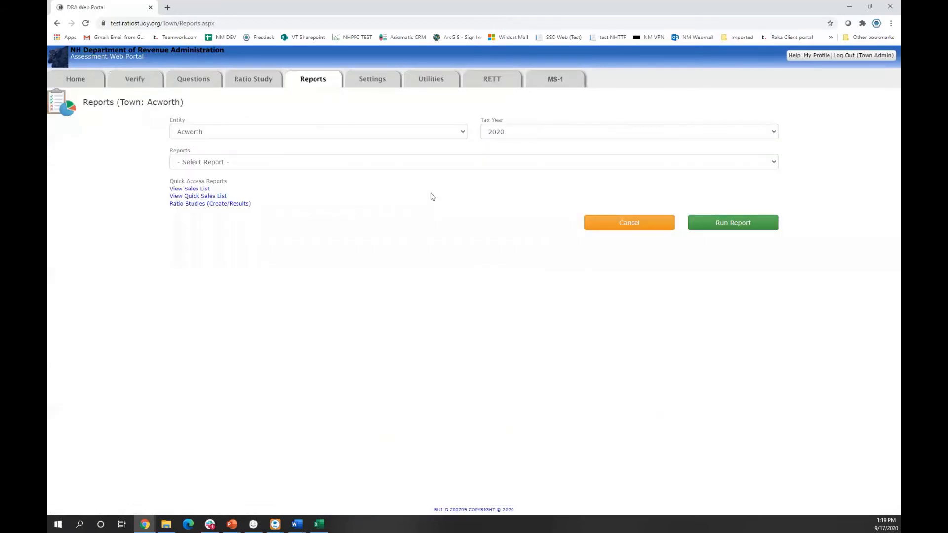
{"action": "left_click", "coordinate": [179, 197]}
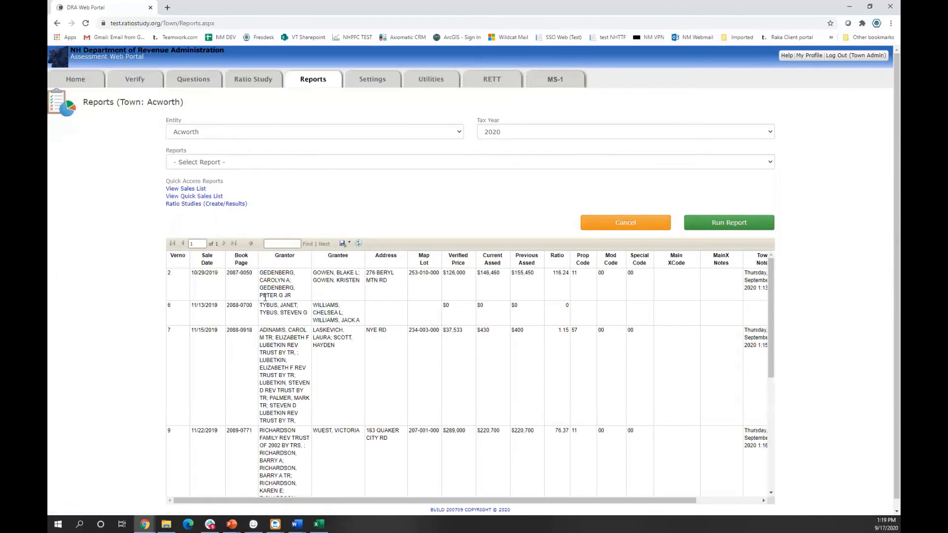
{"action": "scroll", "coordinate": [501, 283], "scroll_direction": "down", "scroll_amount": 2}
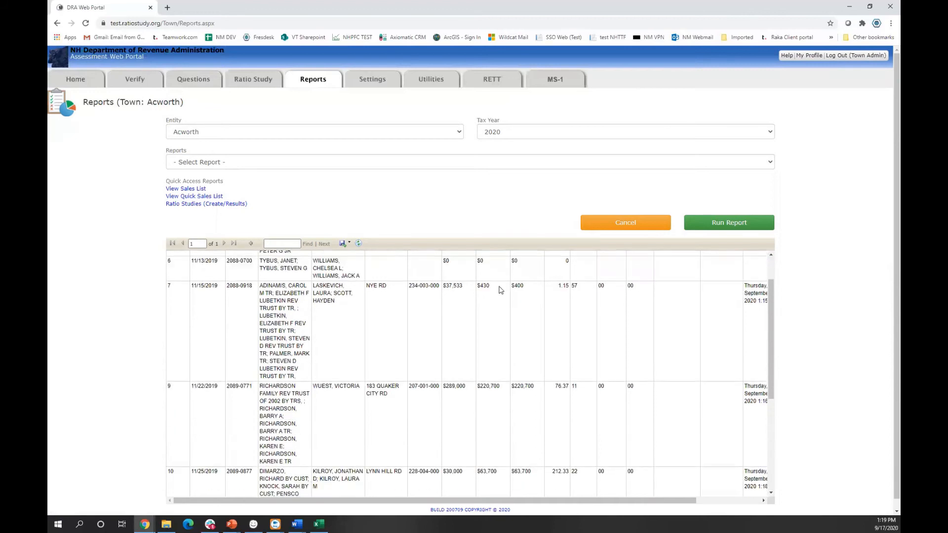
{"action": "scroll", "coordinate": [503, 336], "scroll_direction": "down", "scroll_amount": 1}
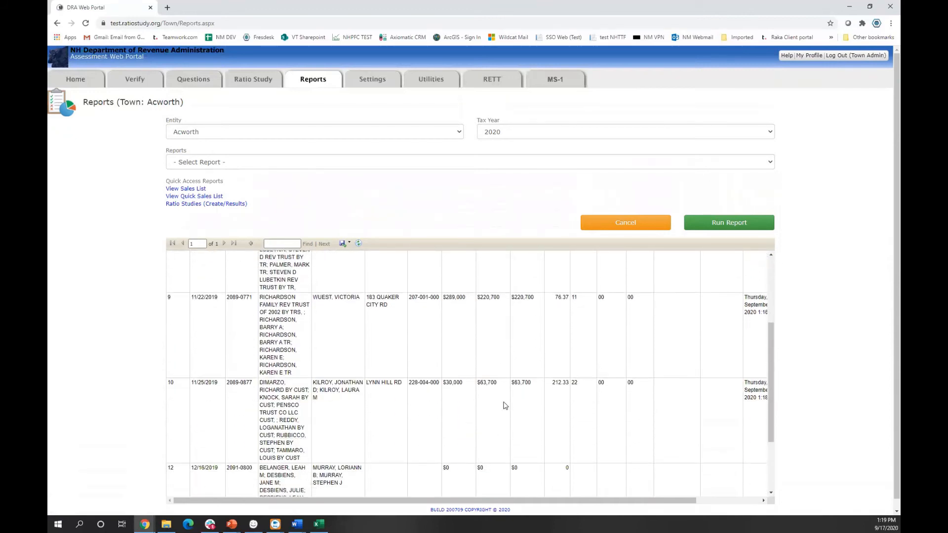
{"action": "scroll", "coordinate": [501, 403], "scroll_direction": "down", "scroll_amount": 2}
{"action": "scroll", "coordinate": [496, 395], "scroll_direction": "down", "scroll_amount": 1}
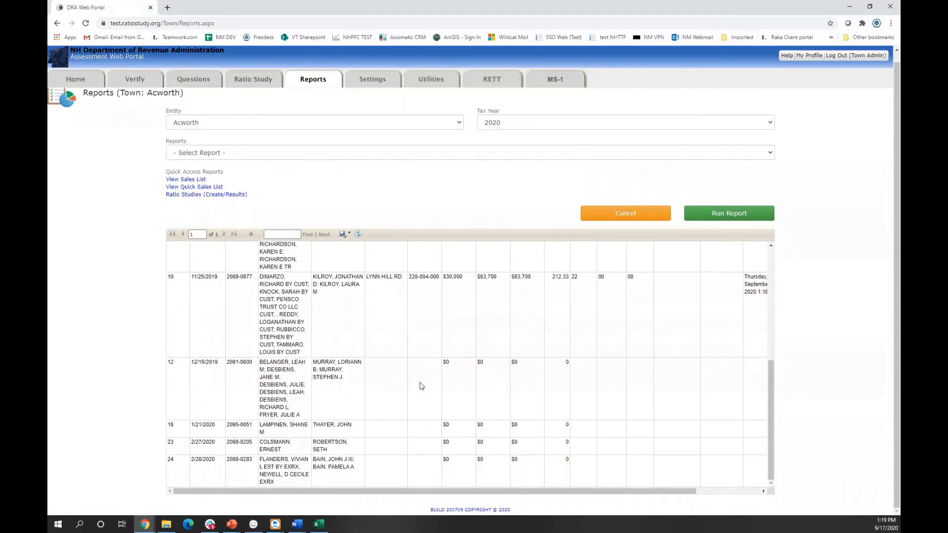
Export the Quick Sales List report to Excel
{"action": "scroll", "coordinate": [419, 385], "scroll_direction": "up", "scroll_amount": 4}
{"action": "left_click", "coordinate": [343, 235]}
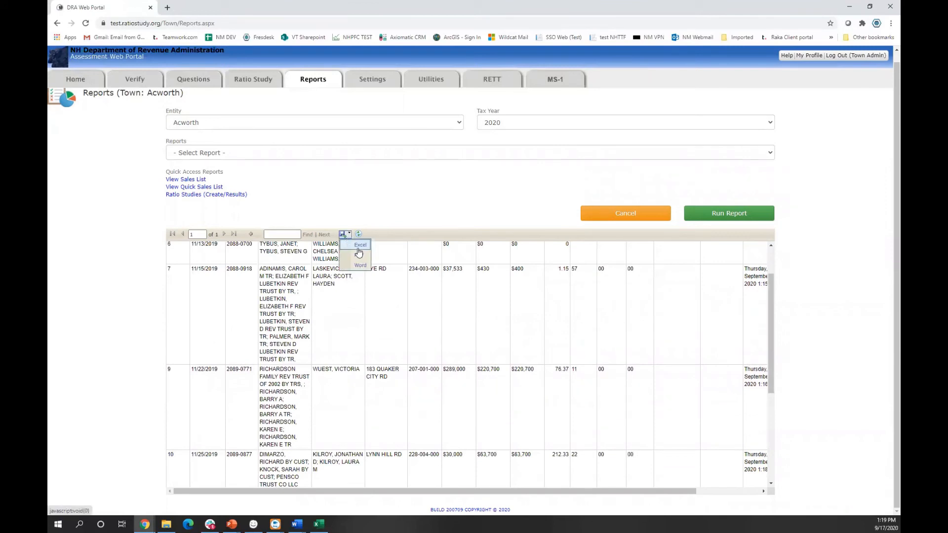
{"action": "left_click", "coordinate": [359, 250]}
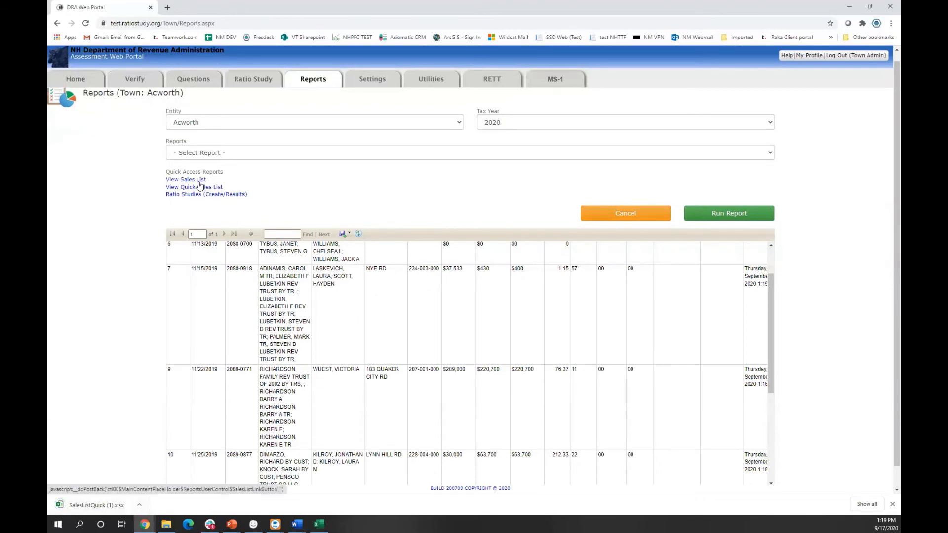
{"action": "scroll", "coordinate": [320, 190], "scroll_direction": "up", "scroll_amount": 1}
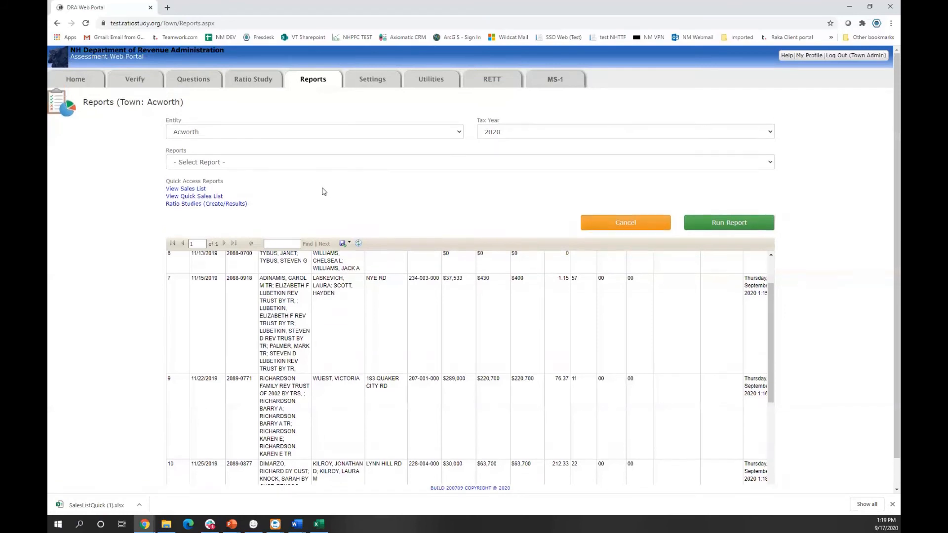
View the list of unverified sales, and from the home page open the utility for uploading CAMA data
{"action": "left_click", "coordinate": [133, 79]}
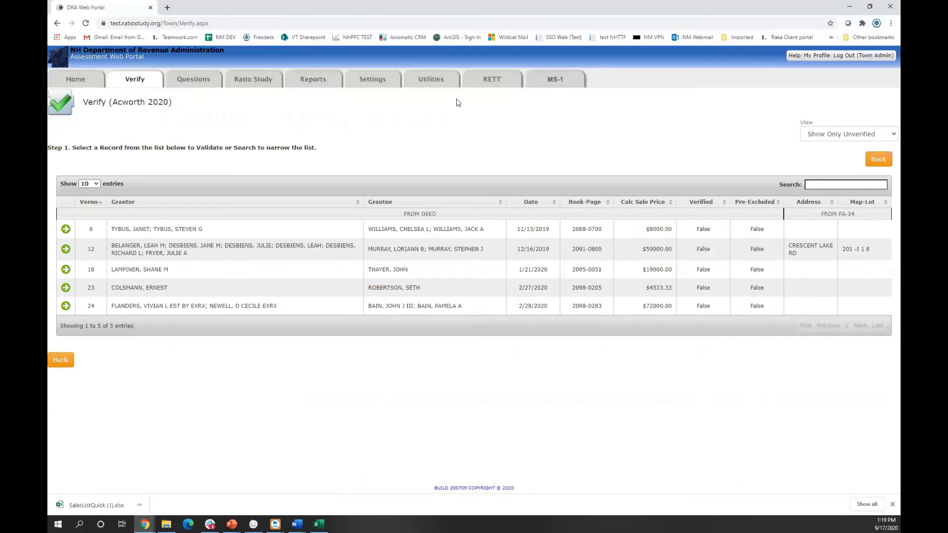
{"action": "left_click", "coordinate": [81, 80]}
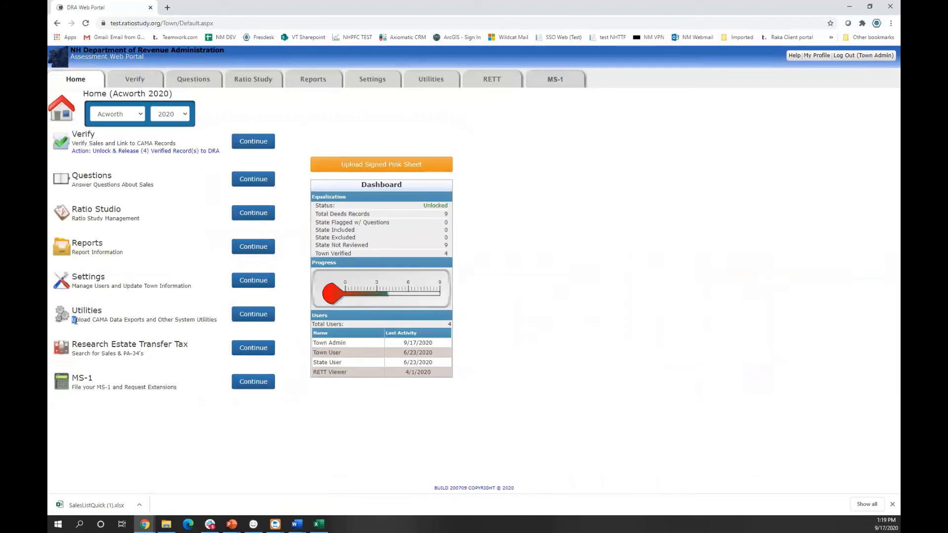
{"action": "left_click_drag", "start_coordinate": [75, 320], "coordinate": [140, 320]}
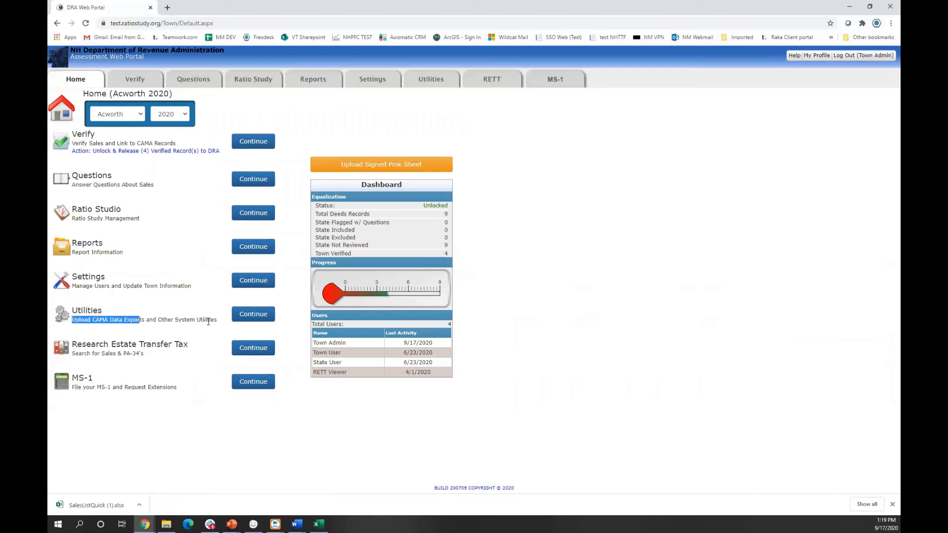
{"action": "left_click", "coordinate": [259, 322]}
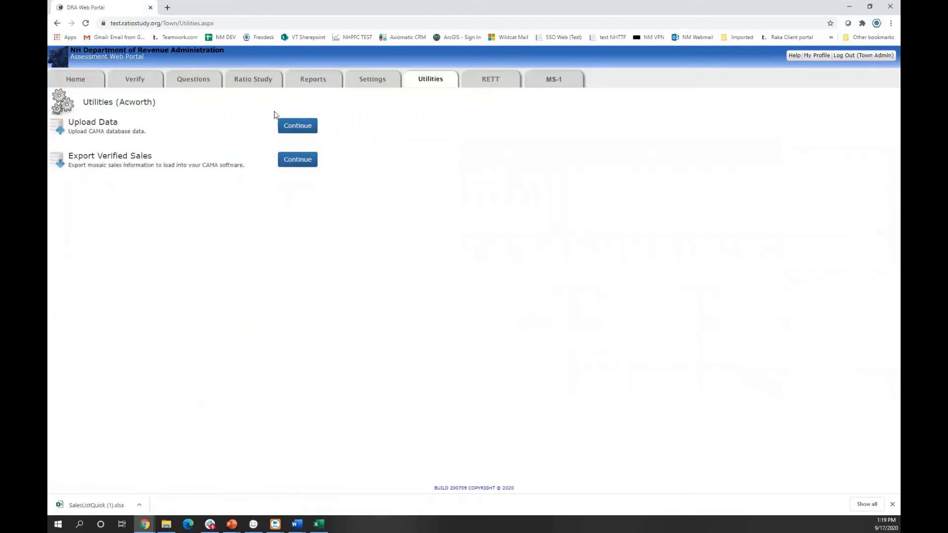
{"action": "left_click", "coordinate": [286, 127]}
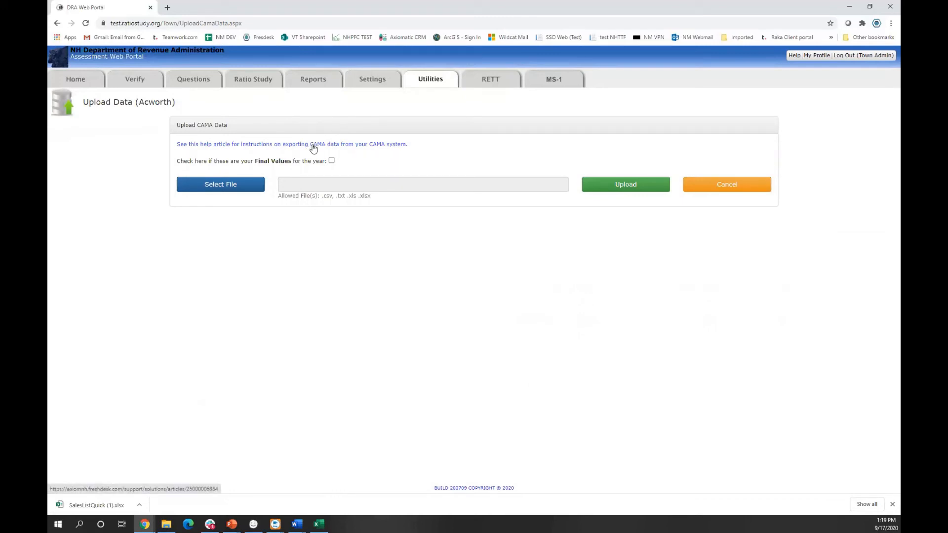
{"action": "left_click", "coordinate": [245, 187]}
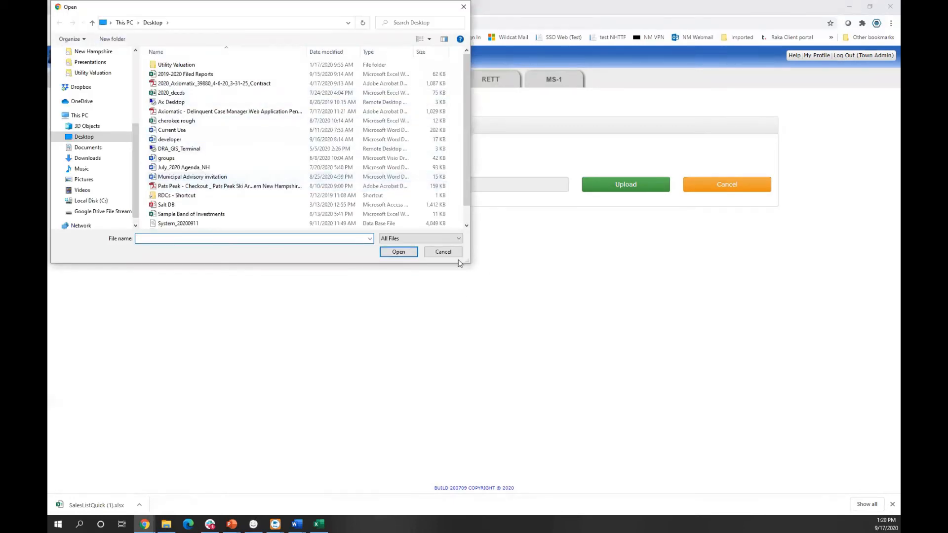
{"action": "left_click", "coordinate": [346, 213]}
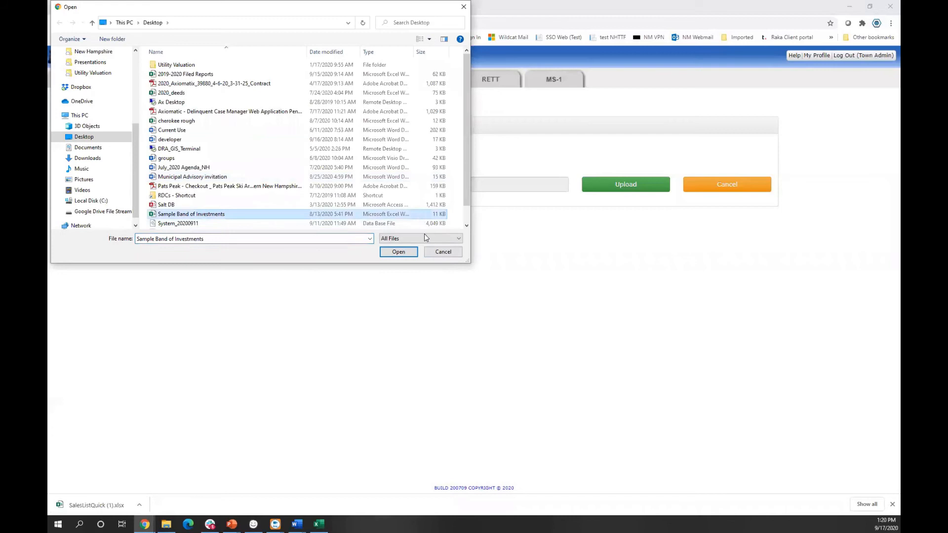
{"action": "left_click", "coordinate": [443, 252]}
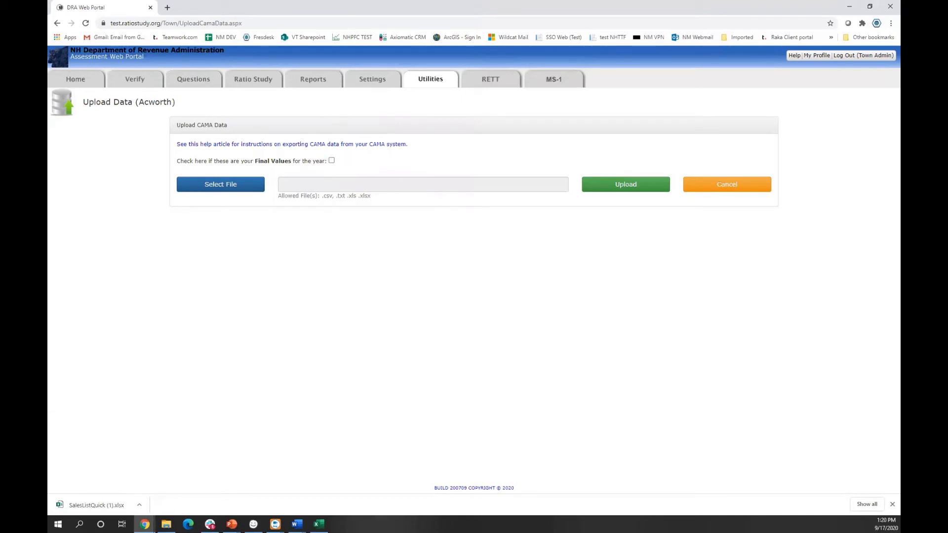
Switch to the PowerPoint presentation and start the slide show at the CAMA Updates slide
{"action": "key", "text": "alt+Tab"}
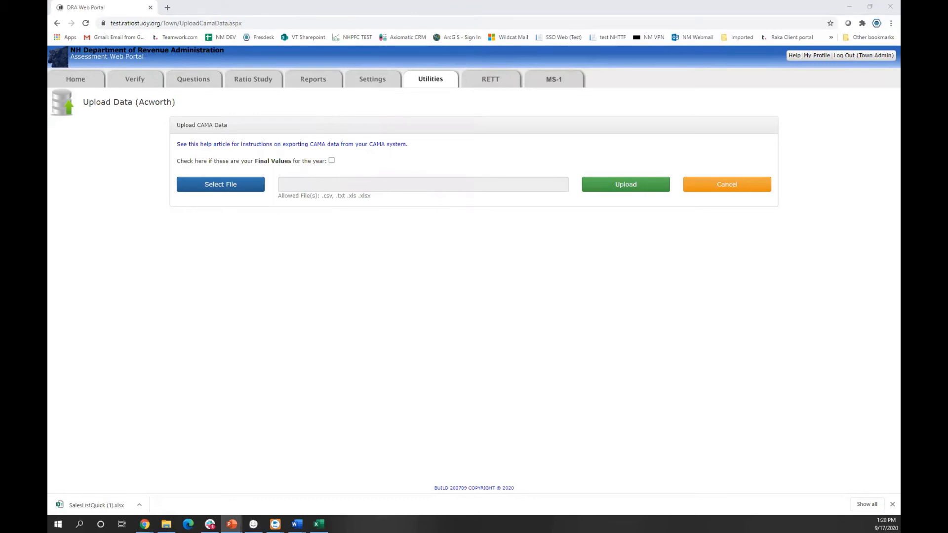
{"action": "key", "text": "shift+F5"}
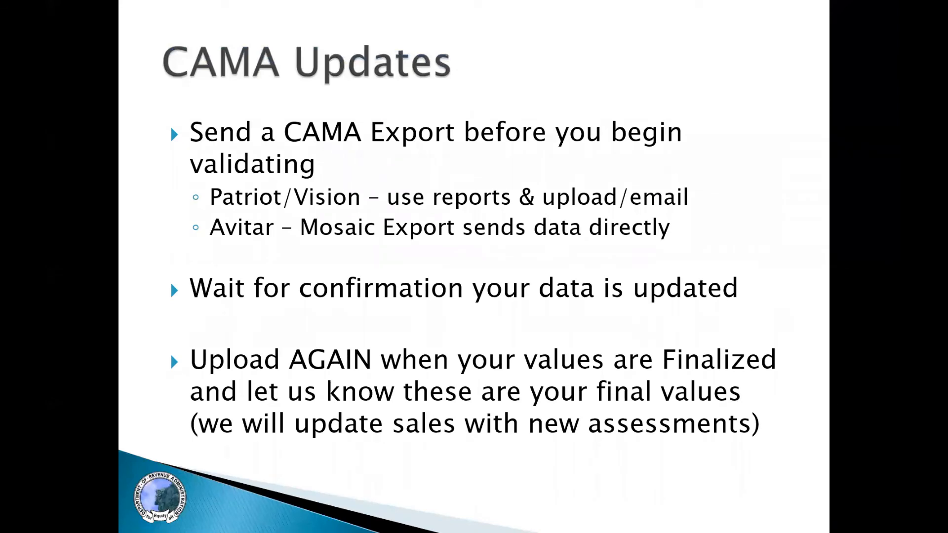